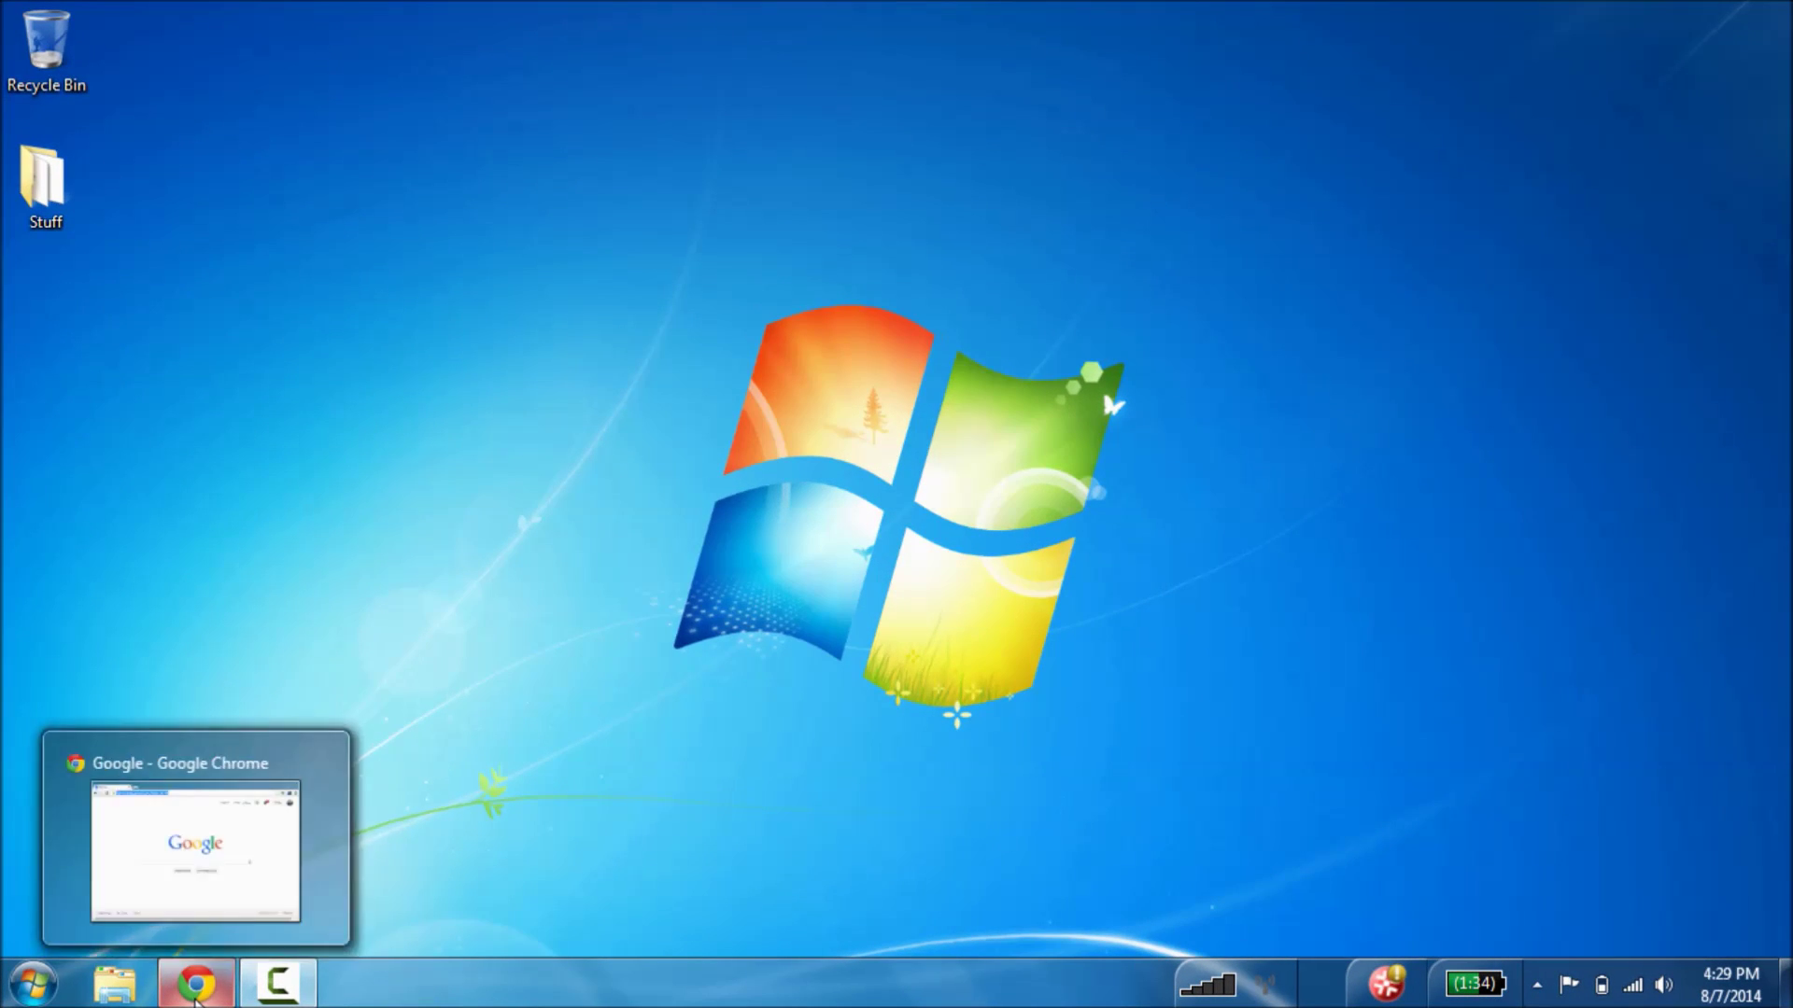
# Bring Chrome back up and load the VIA hub page at 10.1.10.50
pyautogui.click(196, 991)
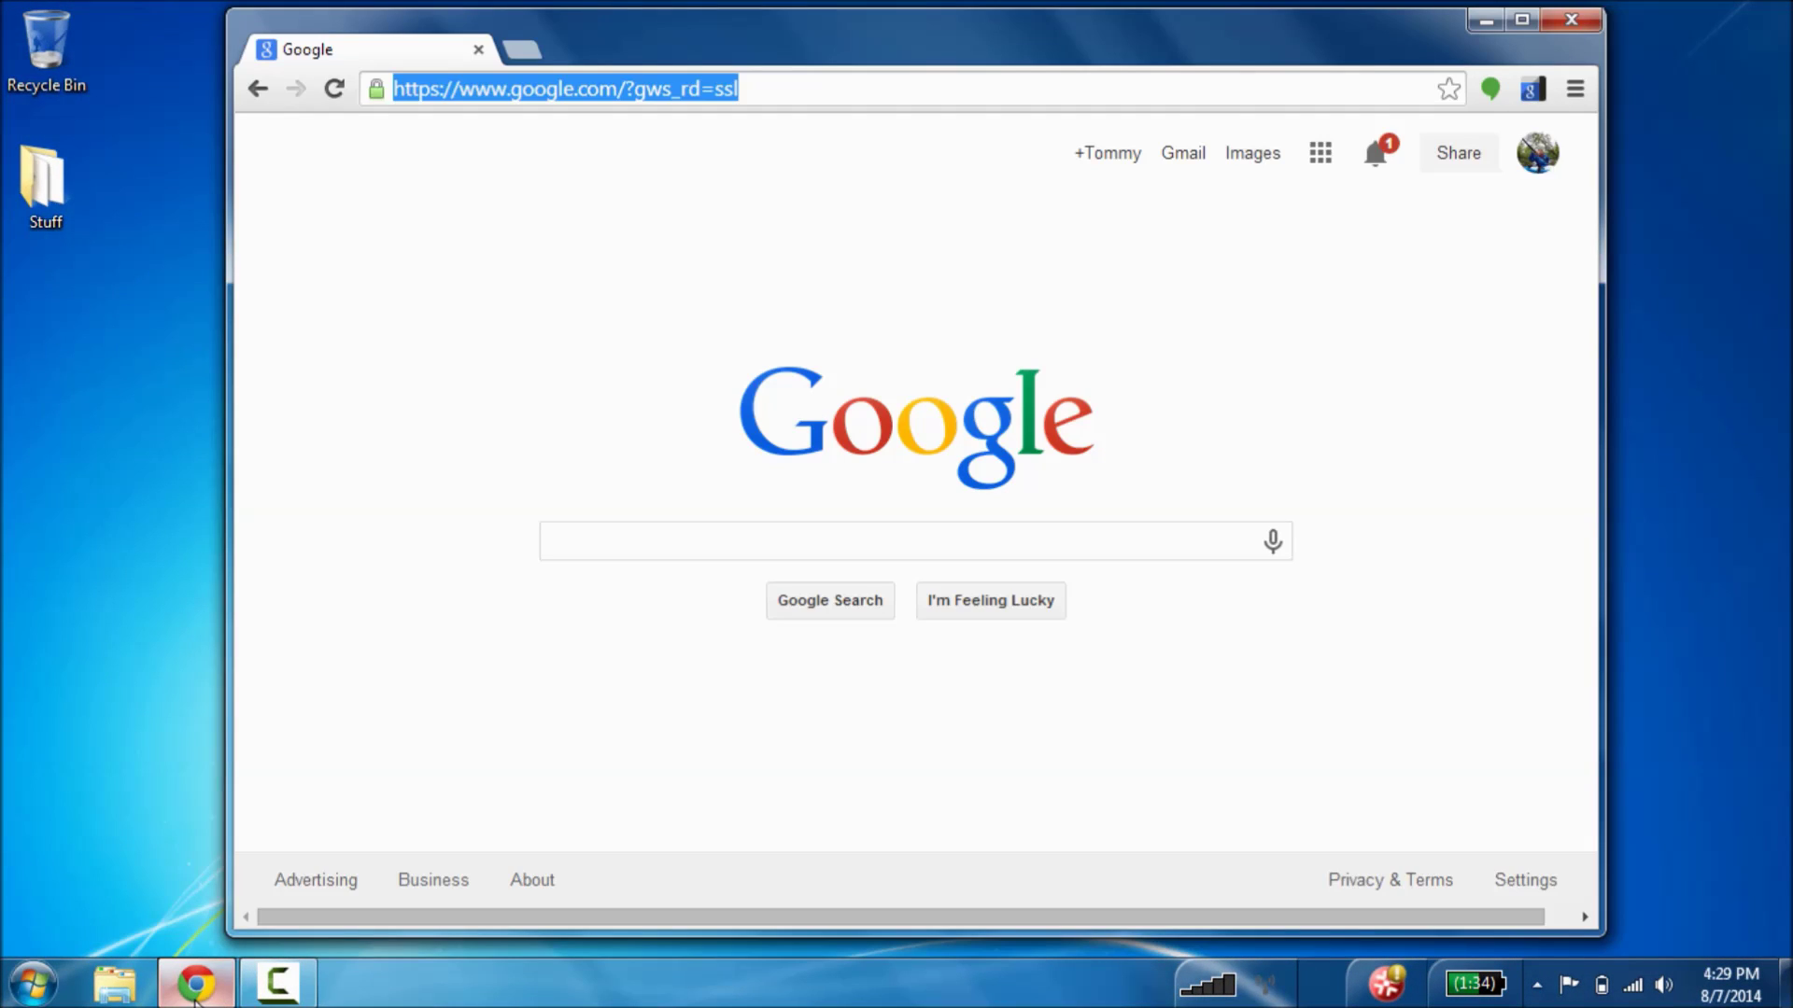
pyautogui.write('10.')
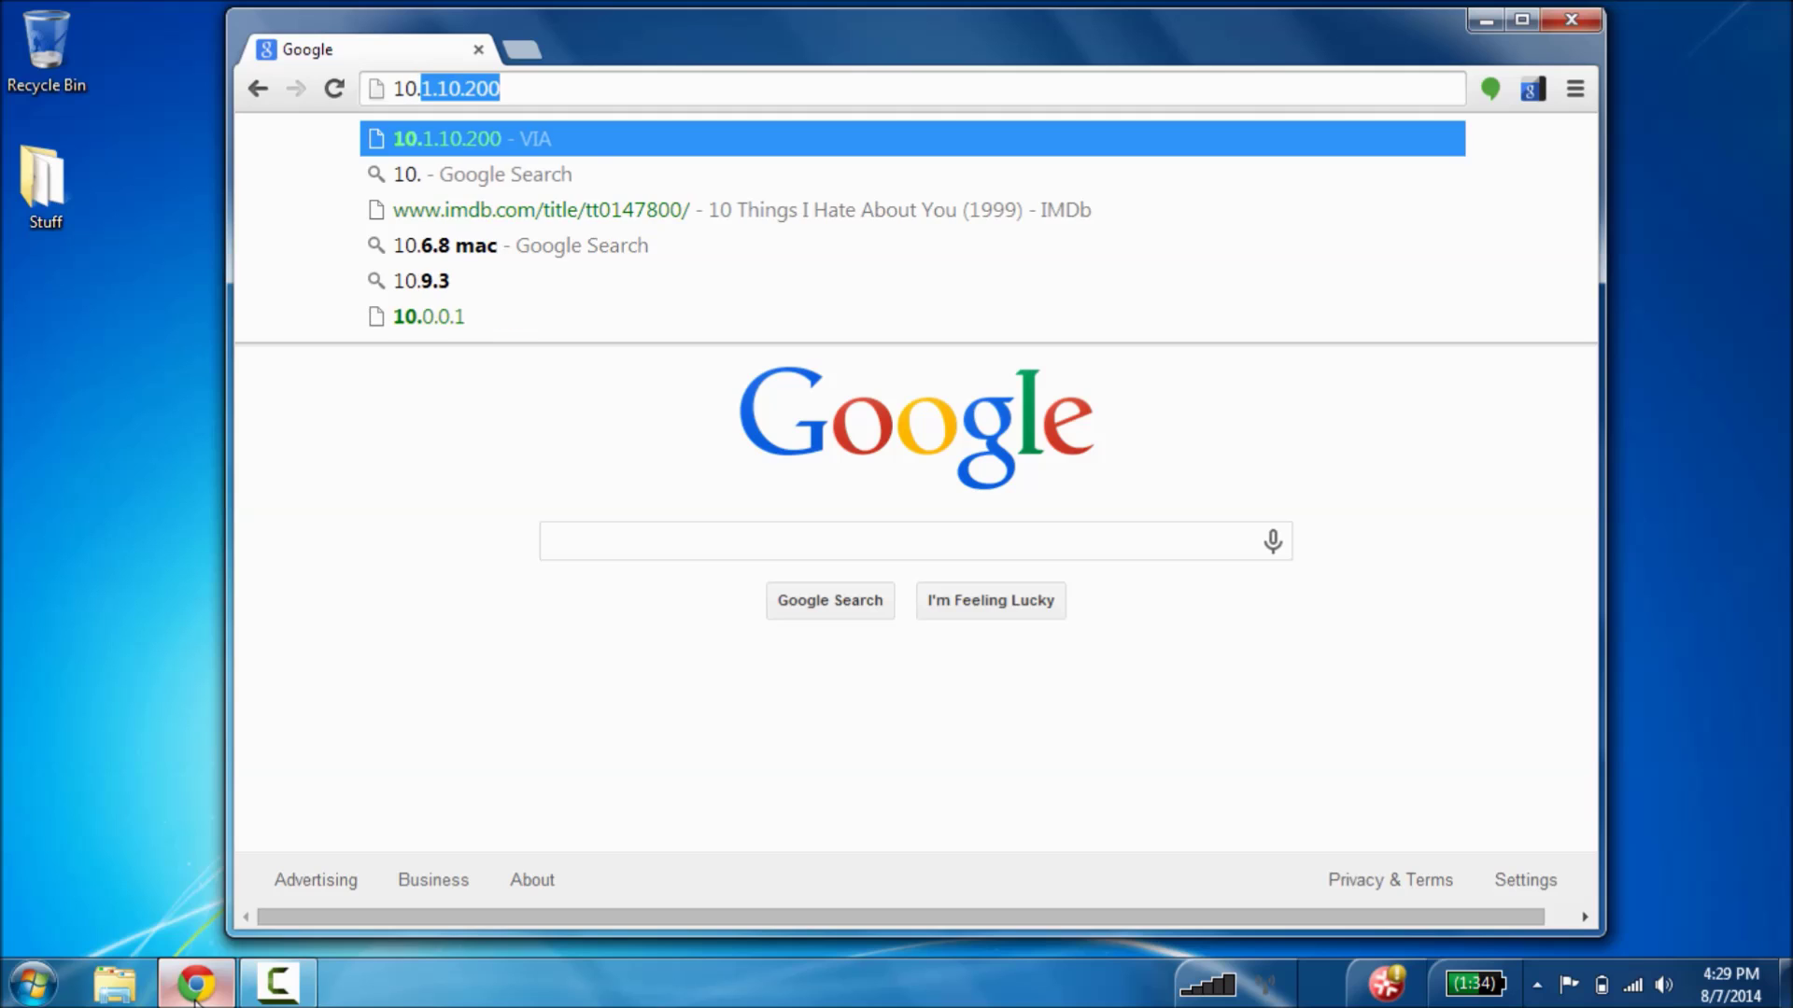
pyautogui.write('1.10.')
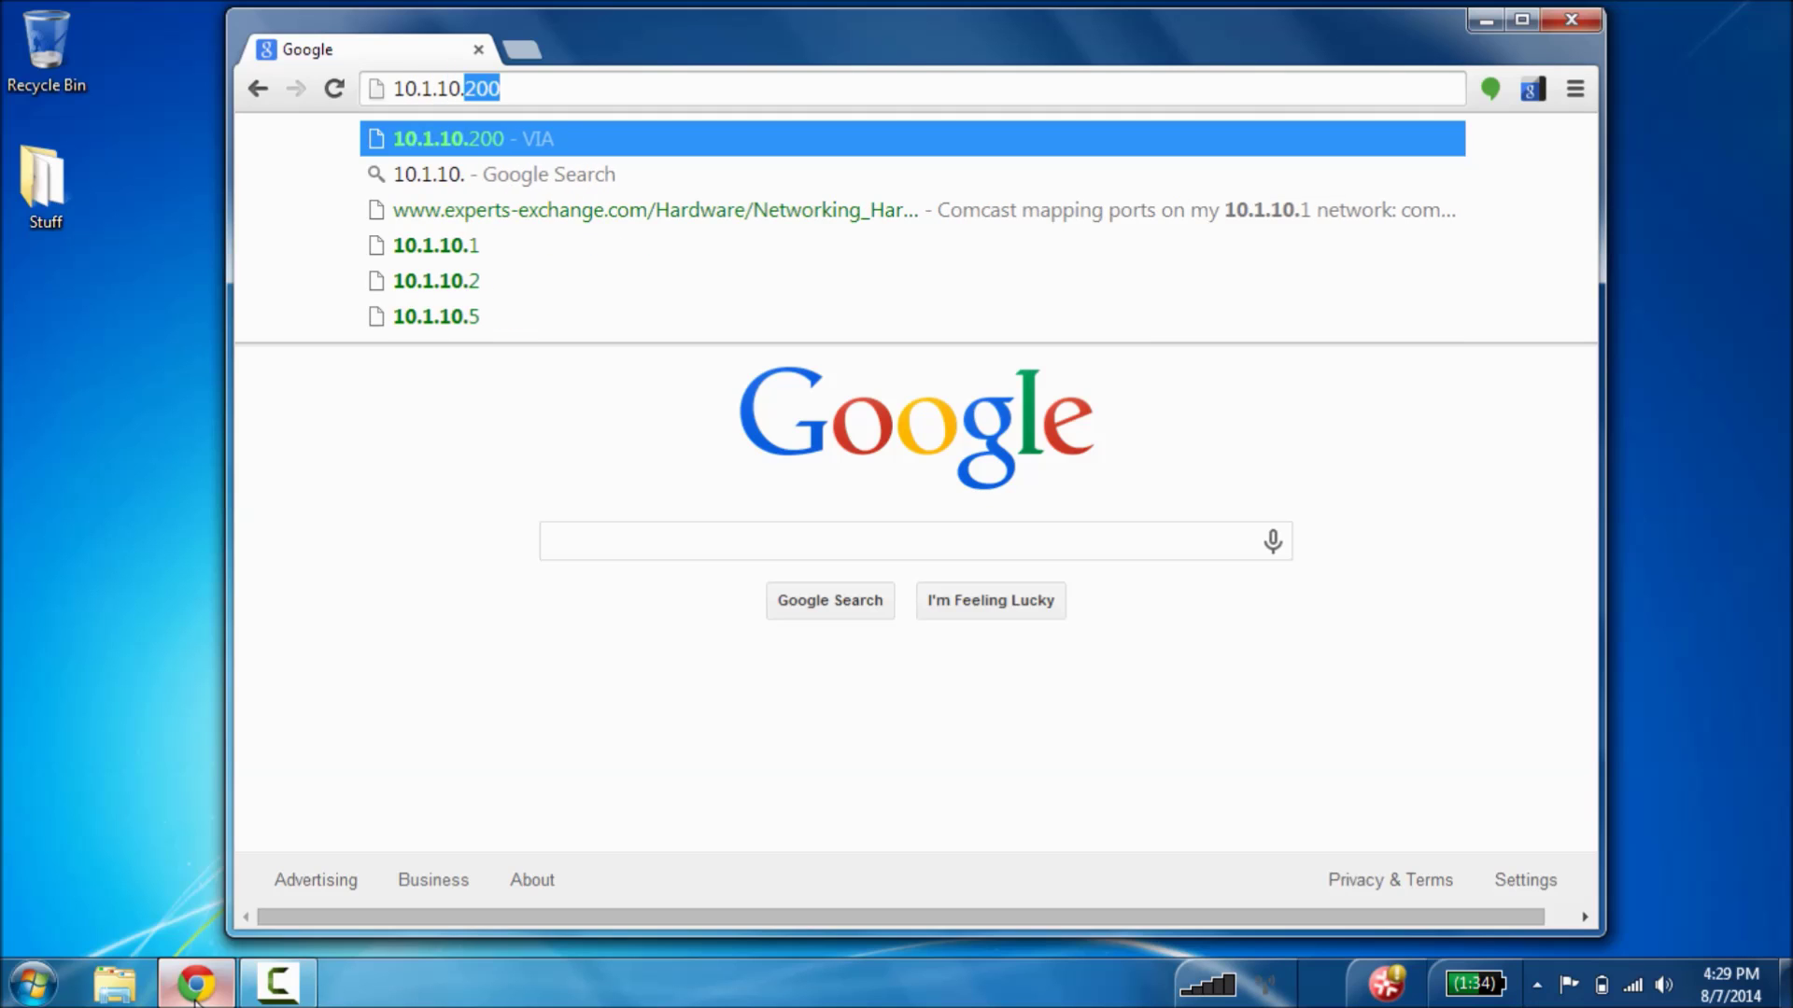
pyautogui.write('50')
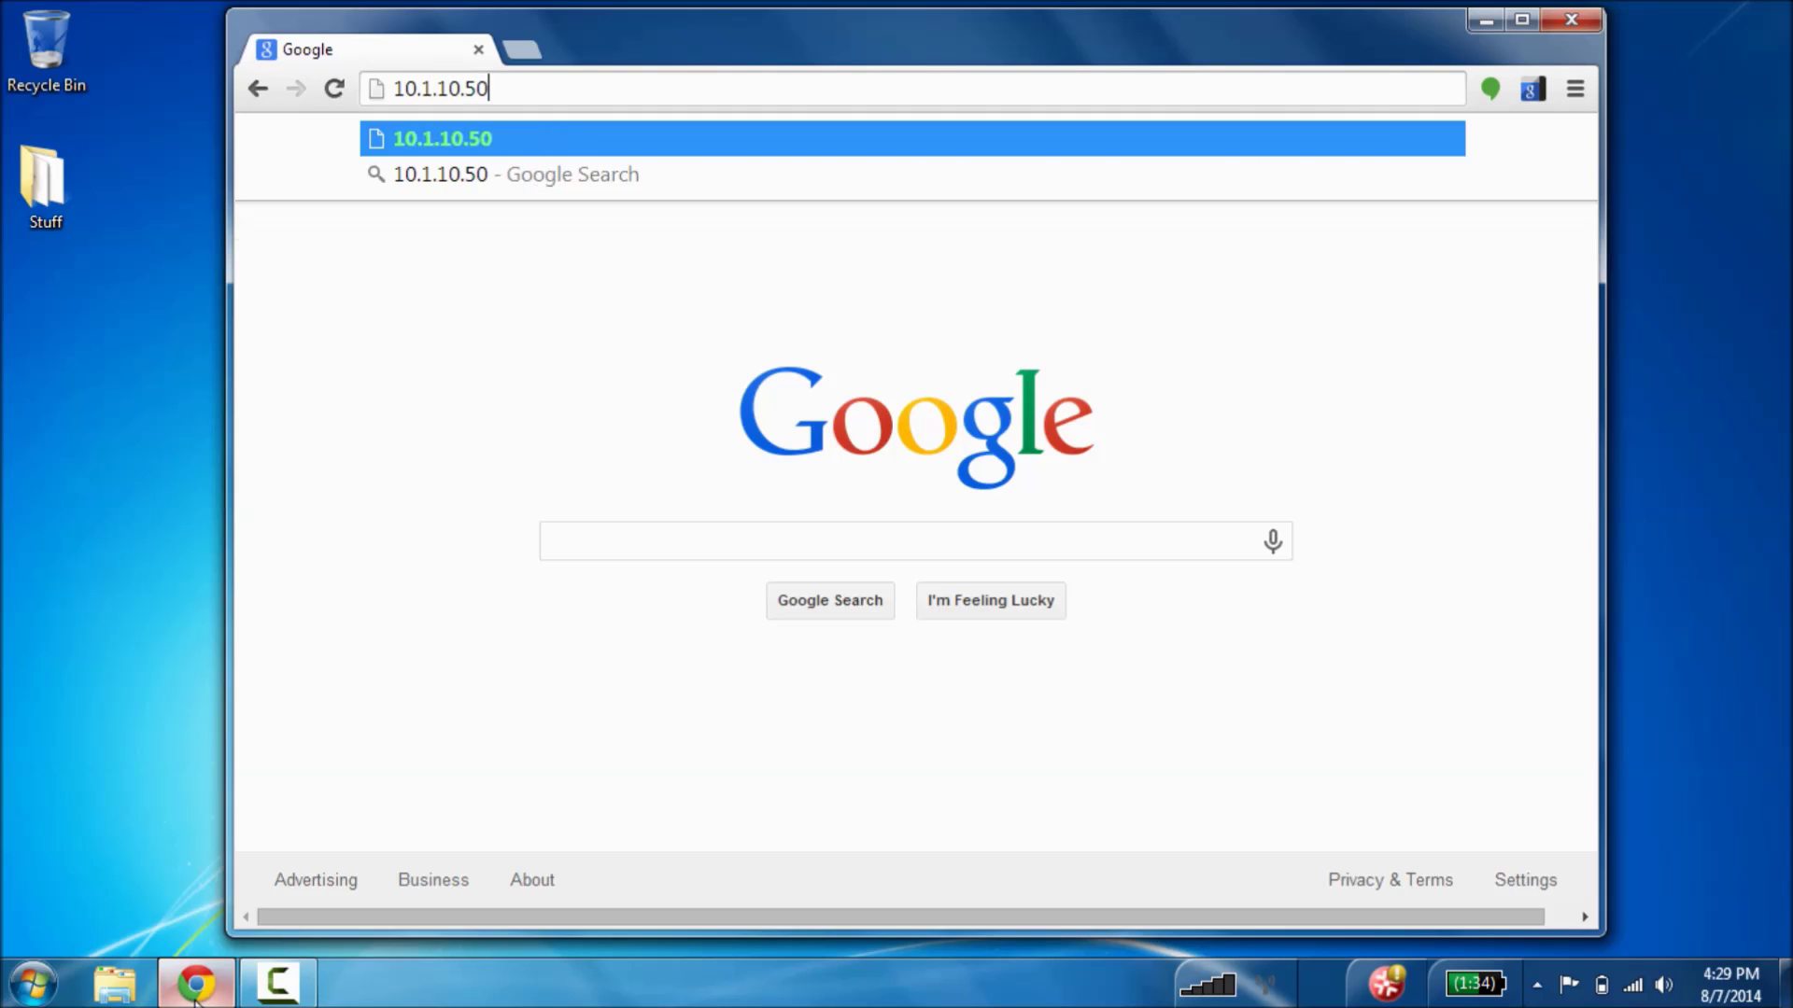
pyautogui.press('Return')
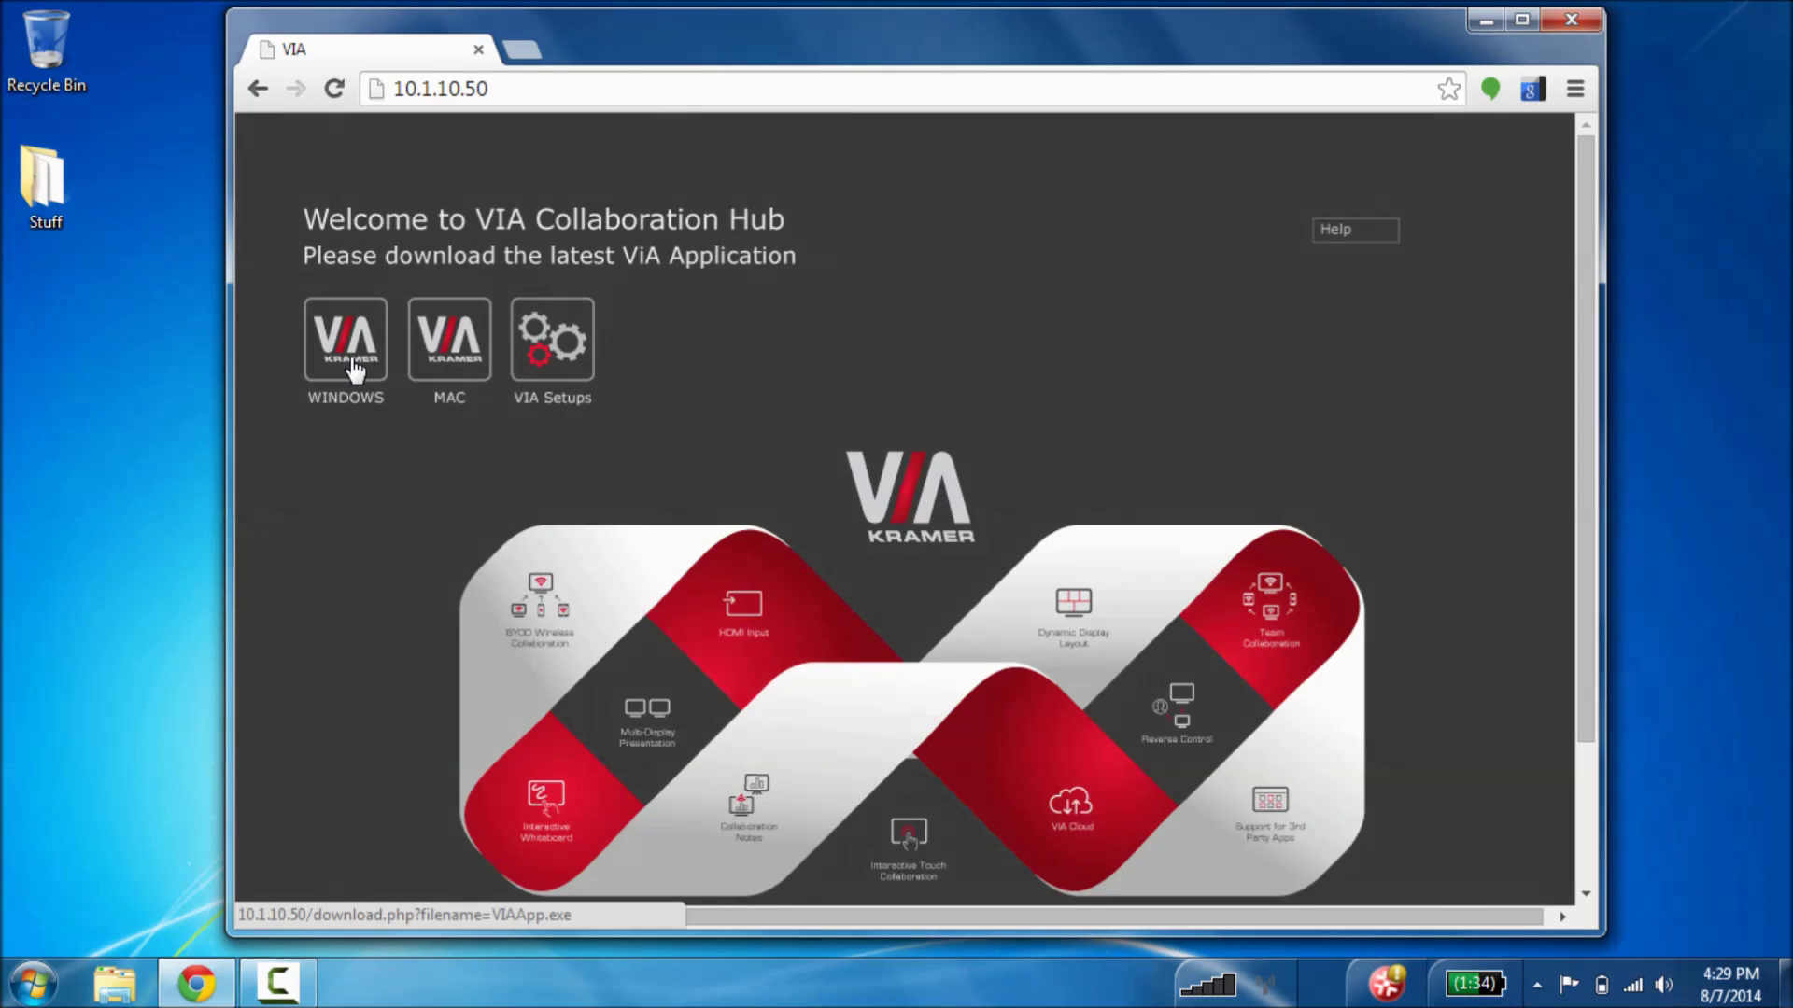
# Download the Windows VIAApp, place it on the desktop, and close the browser
pyautogui.click(353, 371)
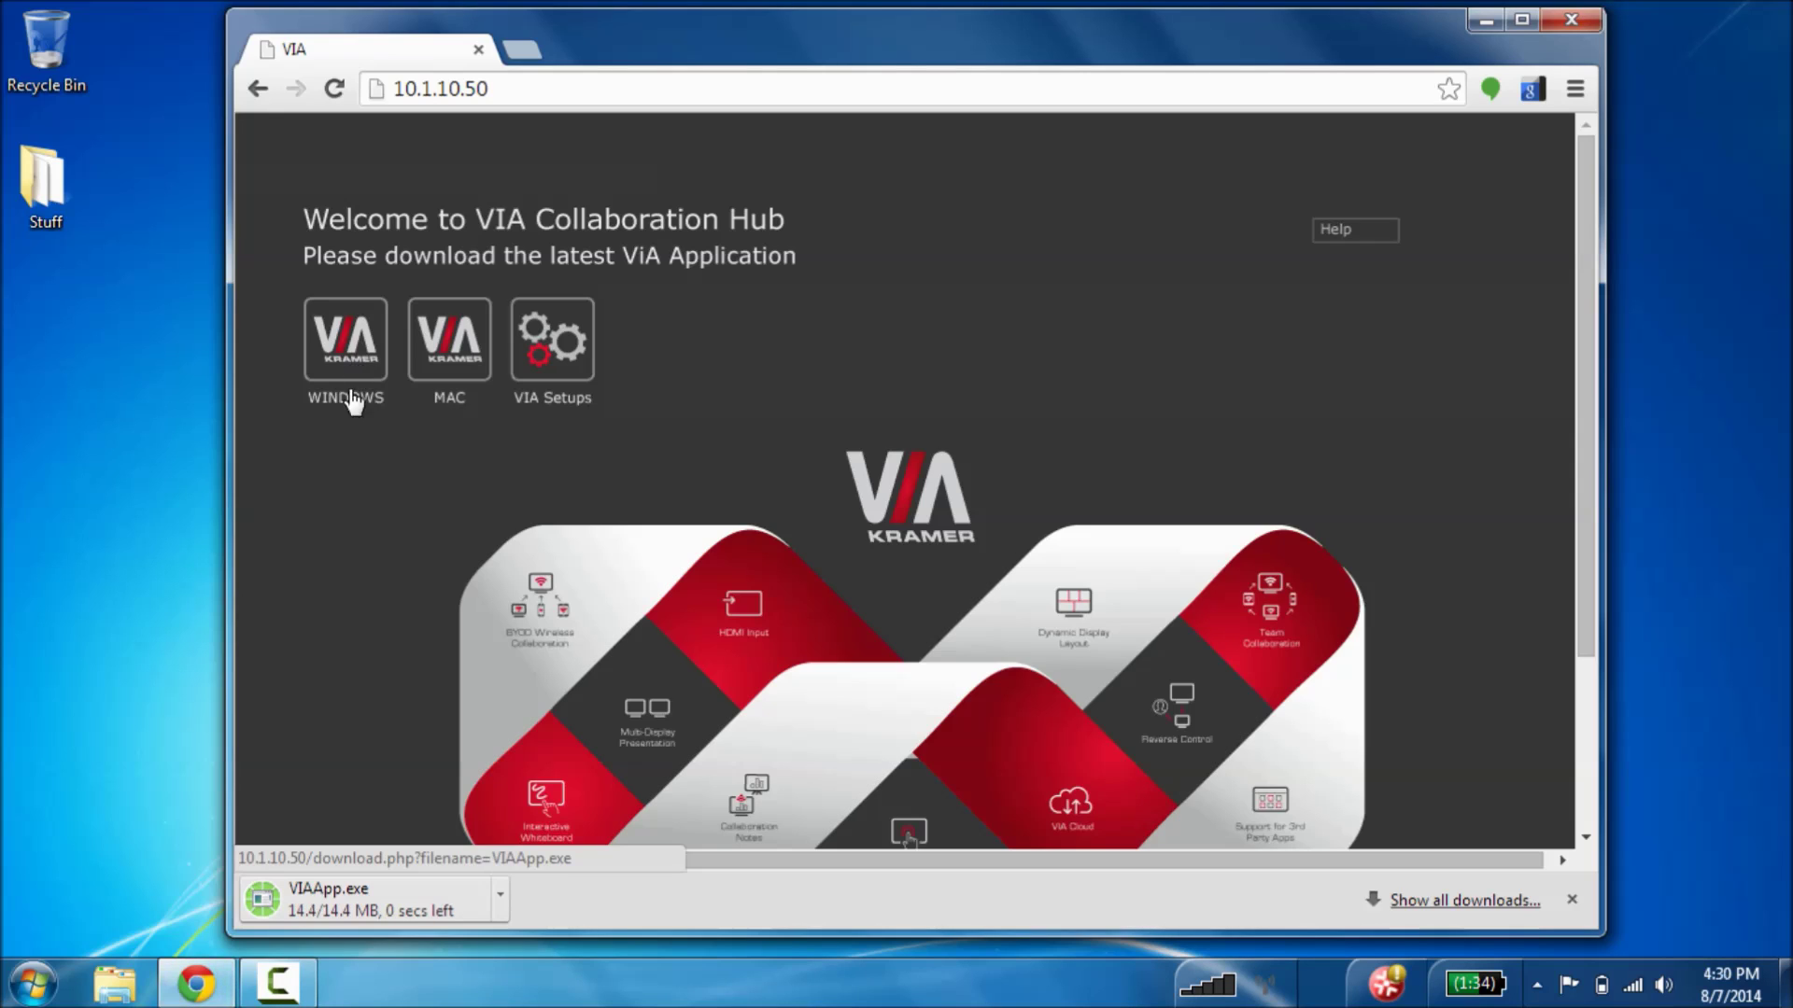
pyautogui.moveTo(320, 896); pyautogui.dragTo(35, 338)
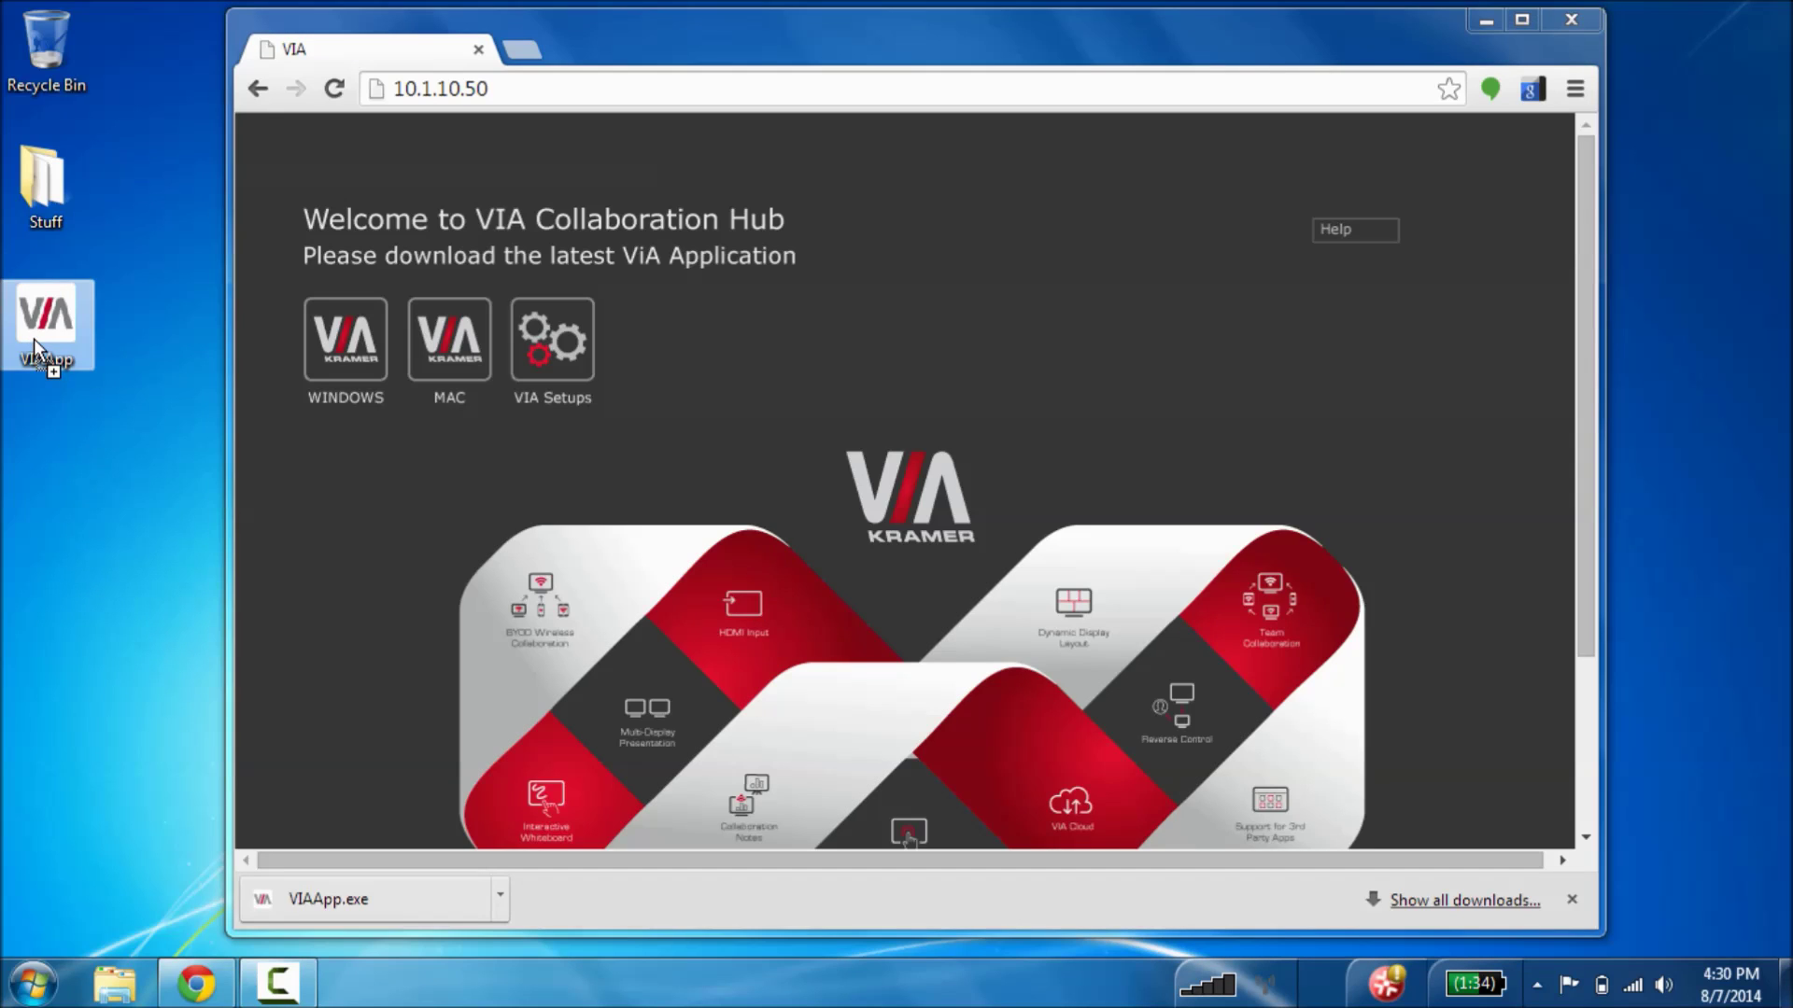
pyautogui.moveTo(33, 338); pyautogui.dragTo(33, 337)
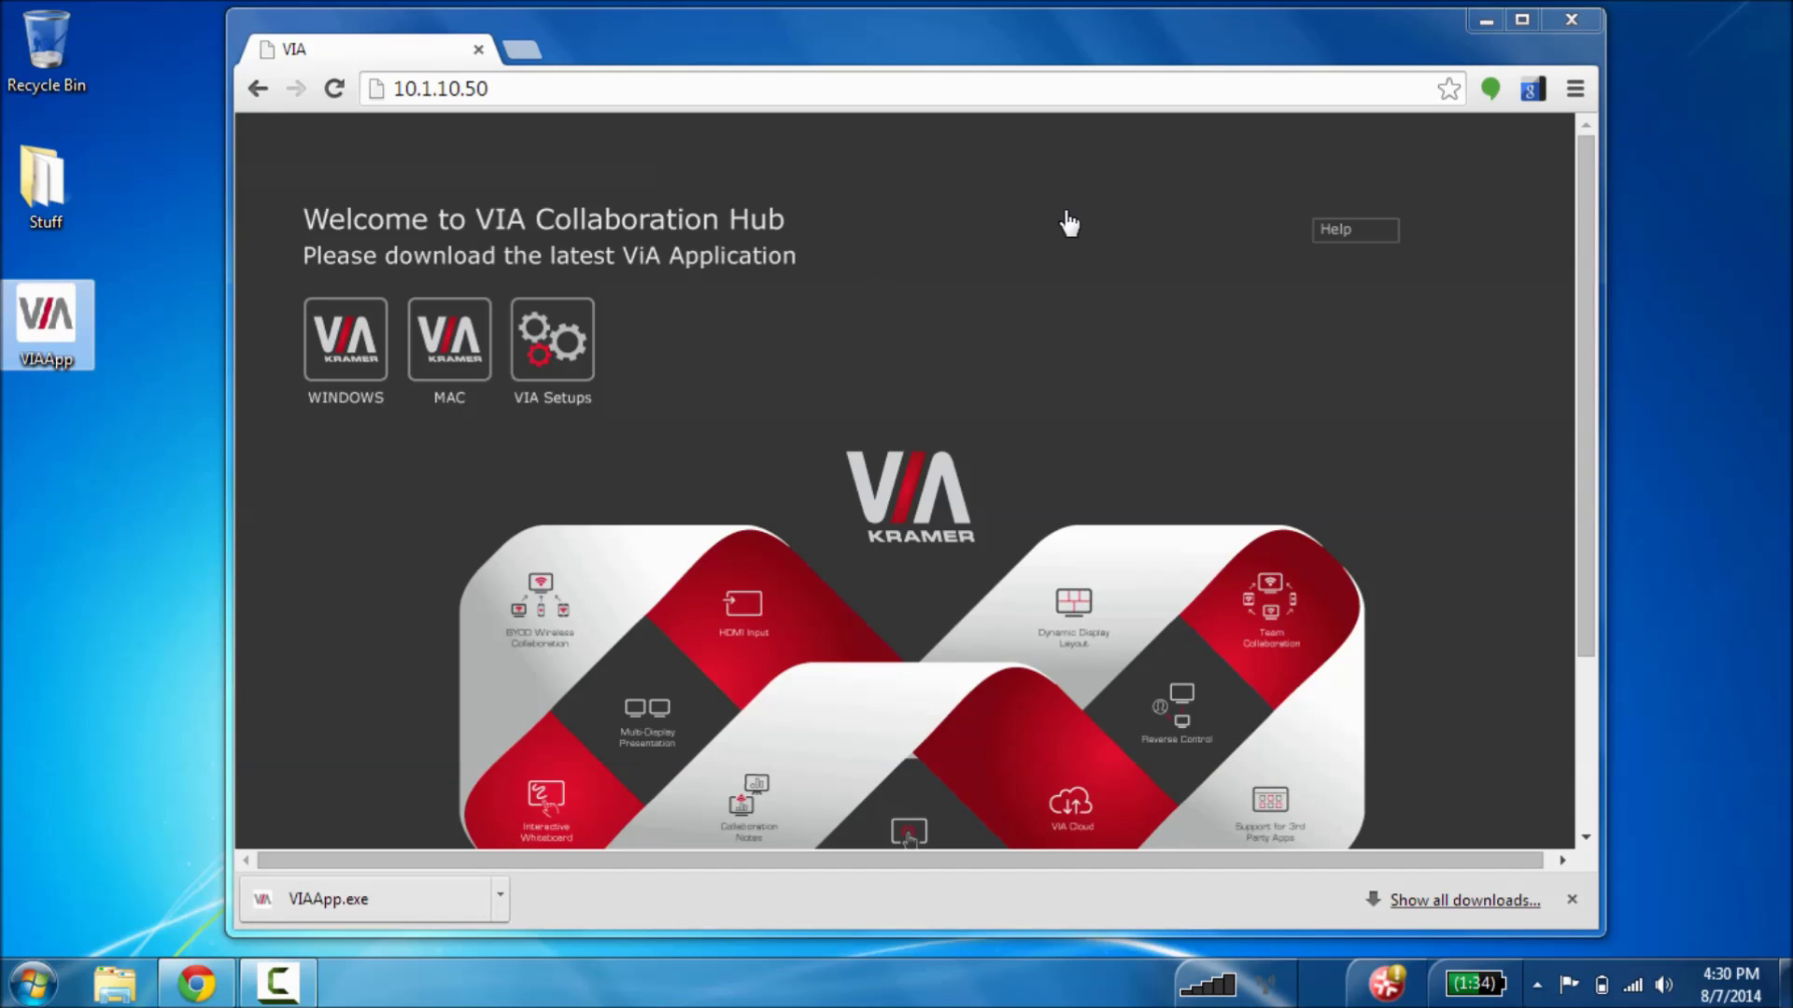
pyautogui.click(1560, 24)
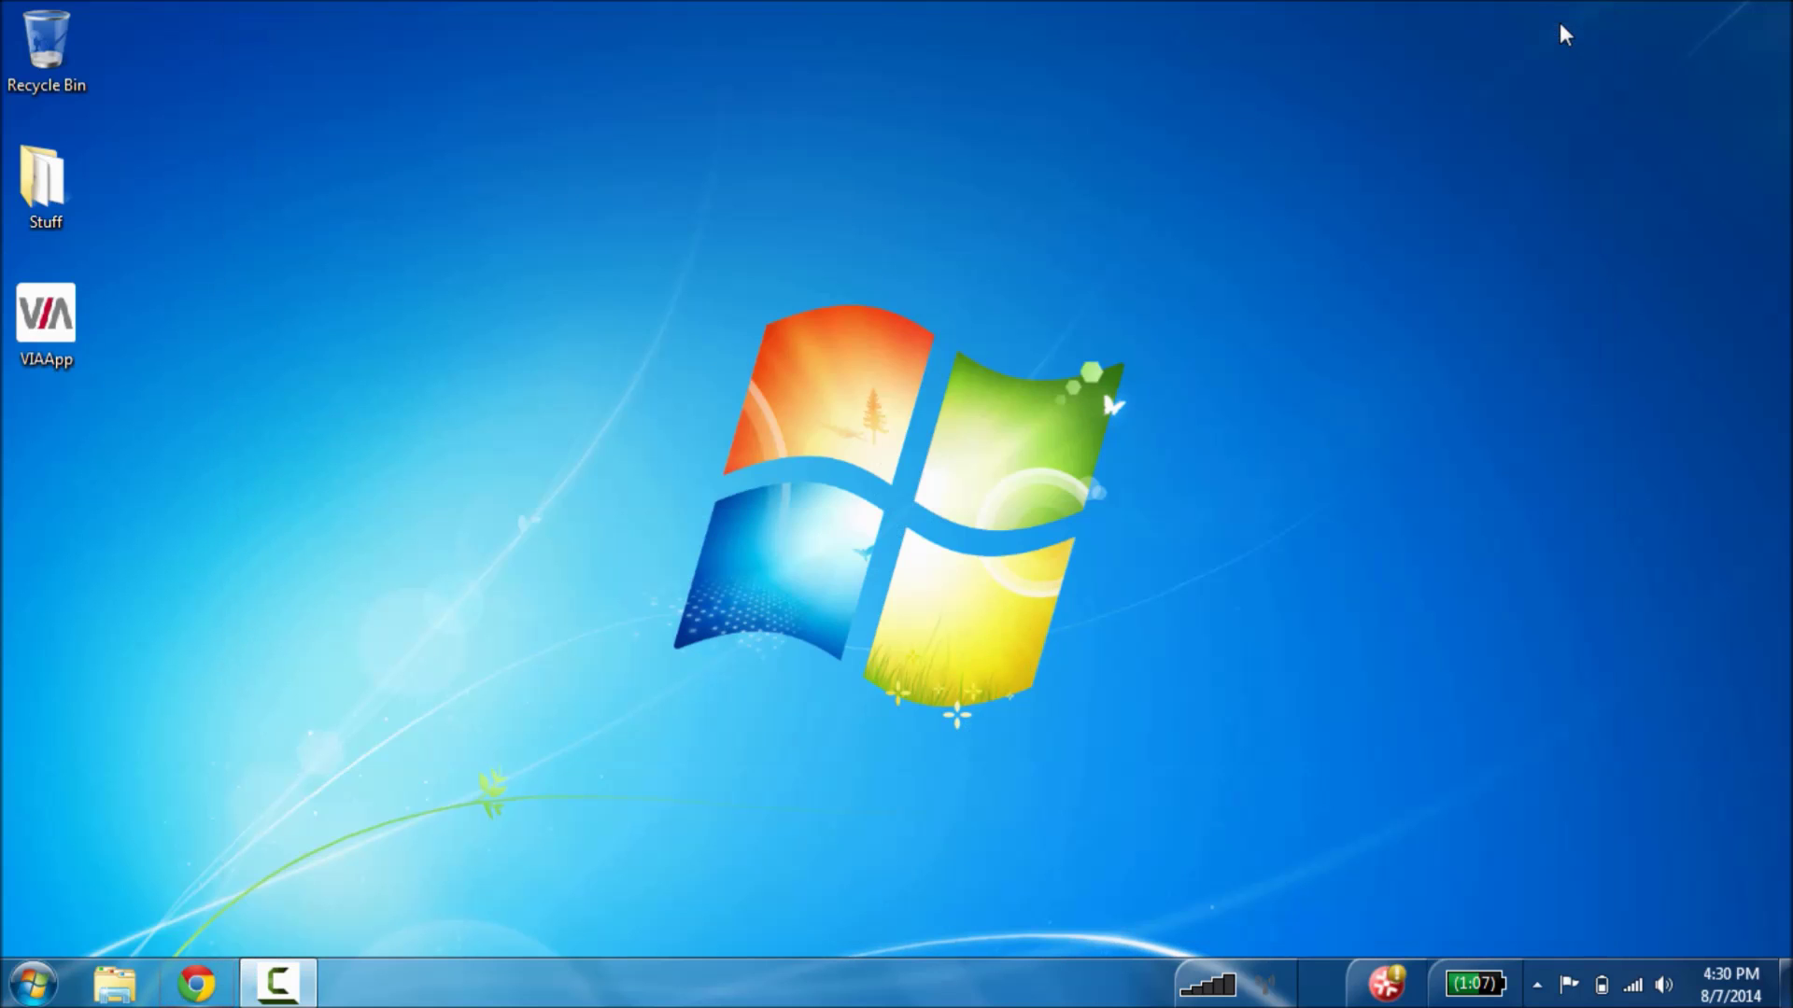
pyautogui.click(72, 302)
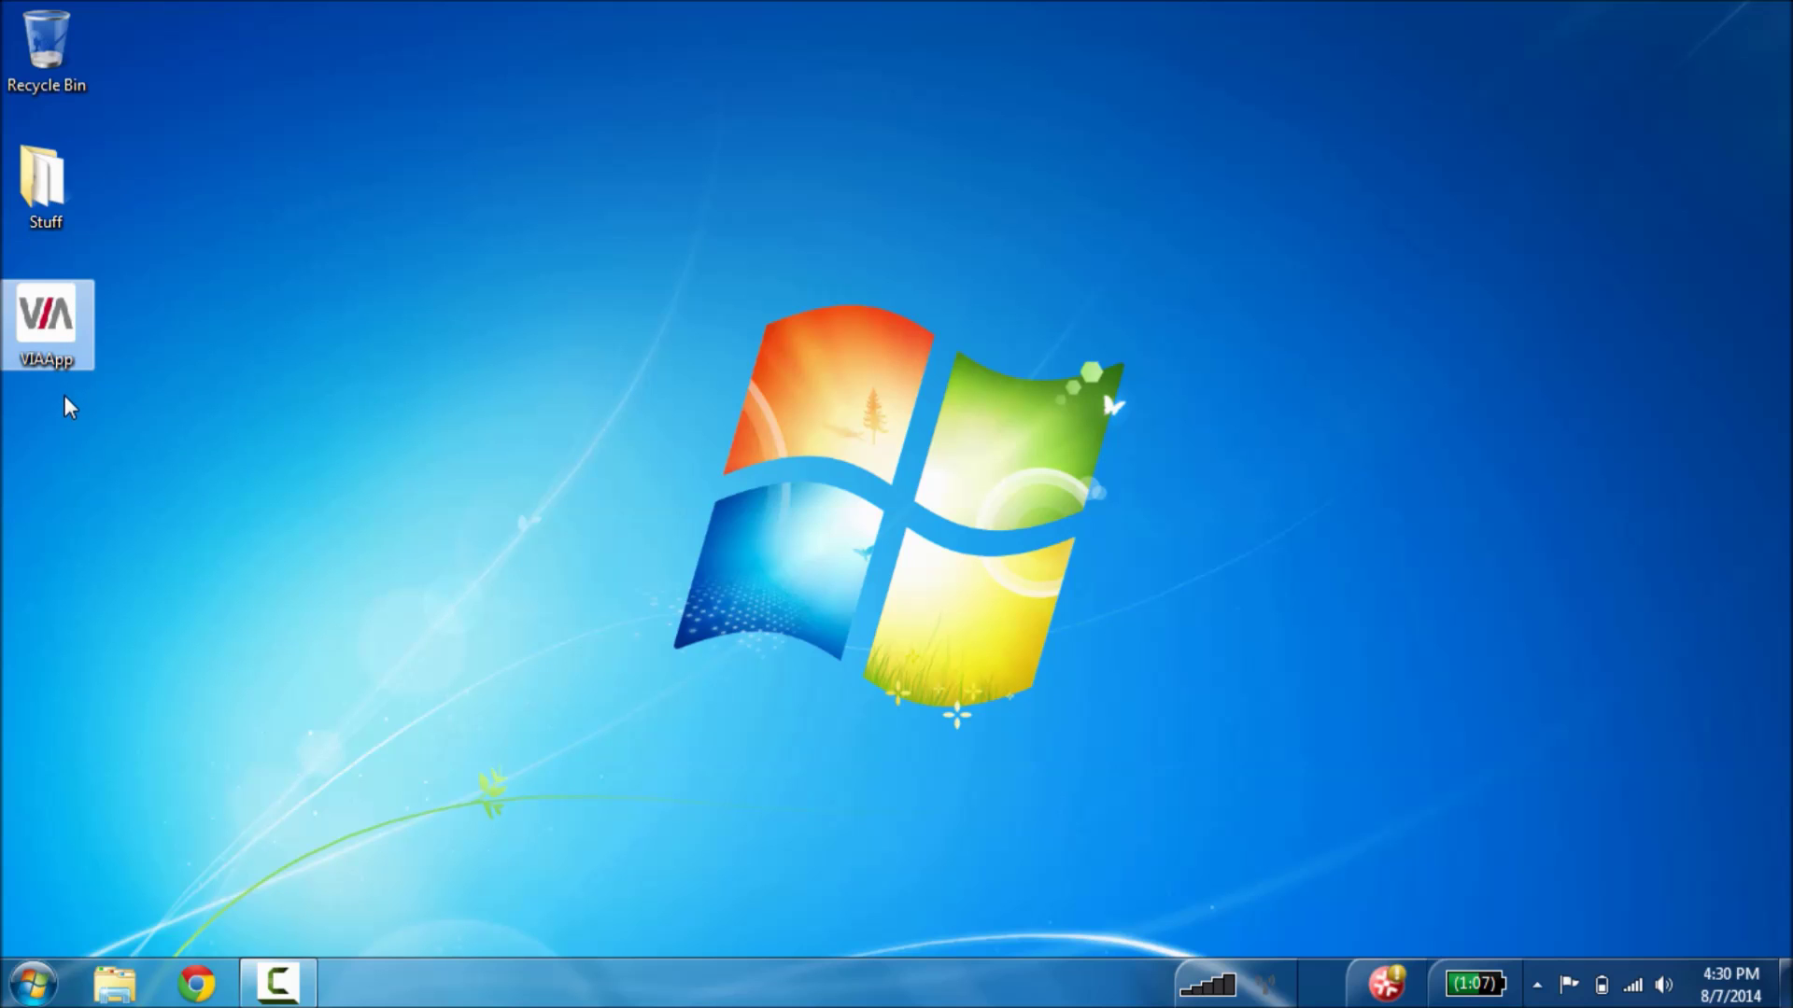
# Start VIAApp from the desktop, allowing it past the security warning
pyautogui.doubleClick(48, 338)
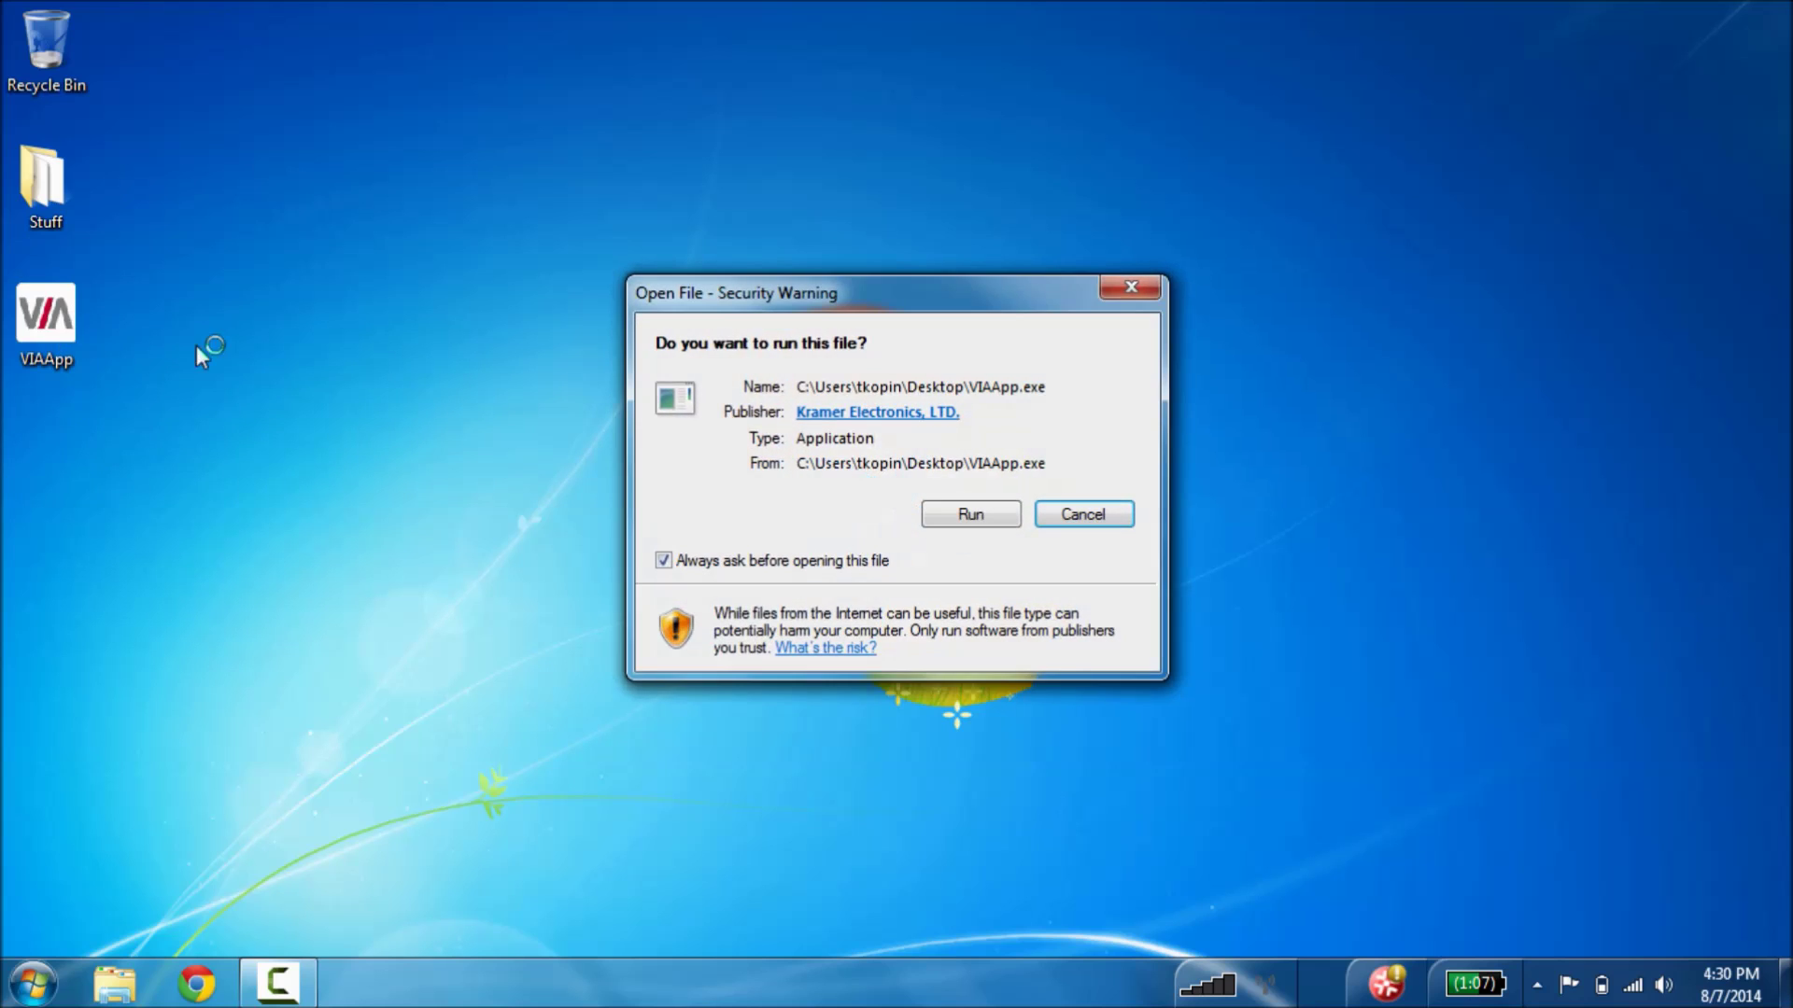
pyautogui.click(986, 525)
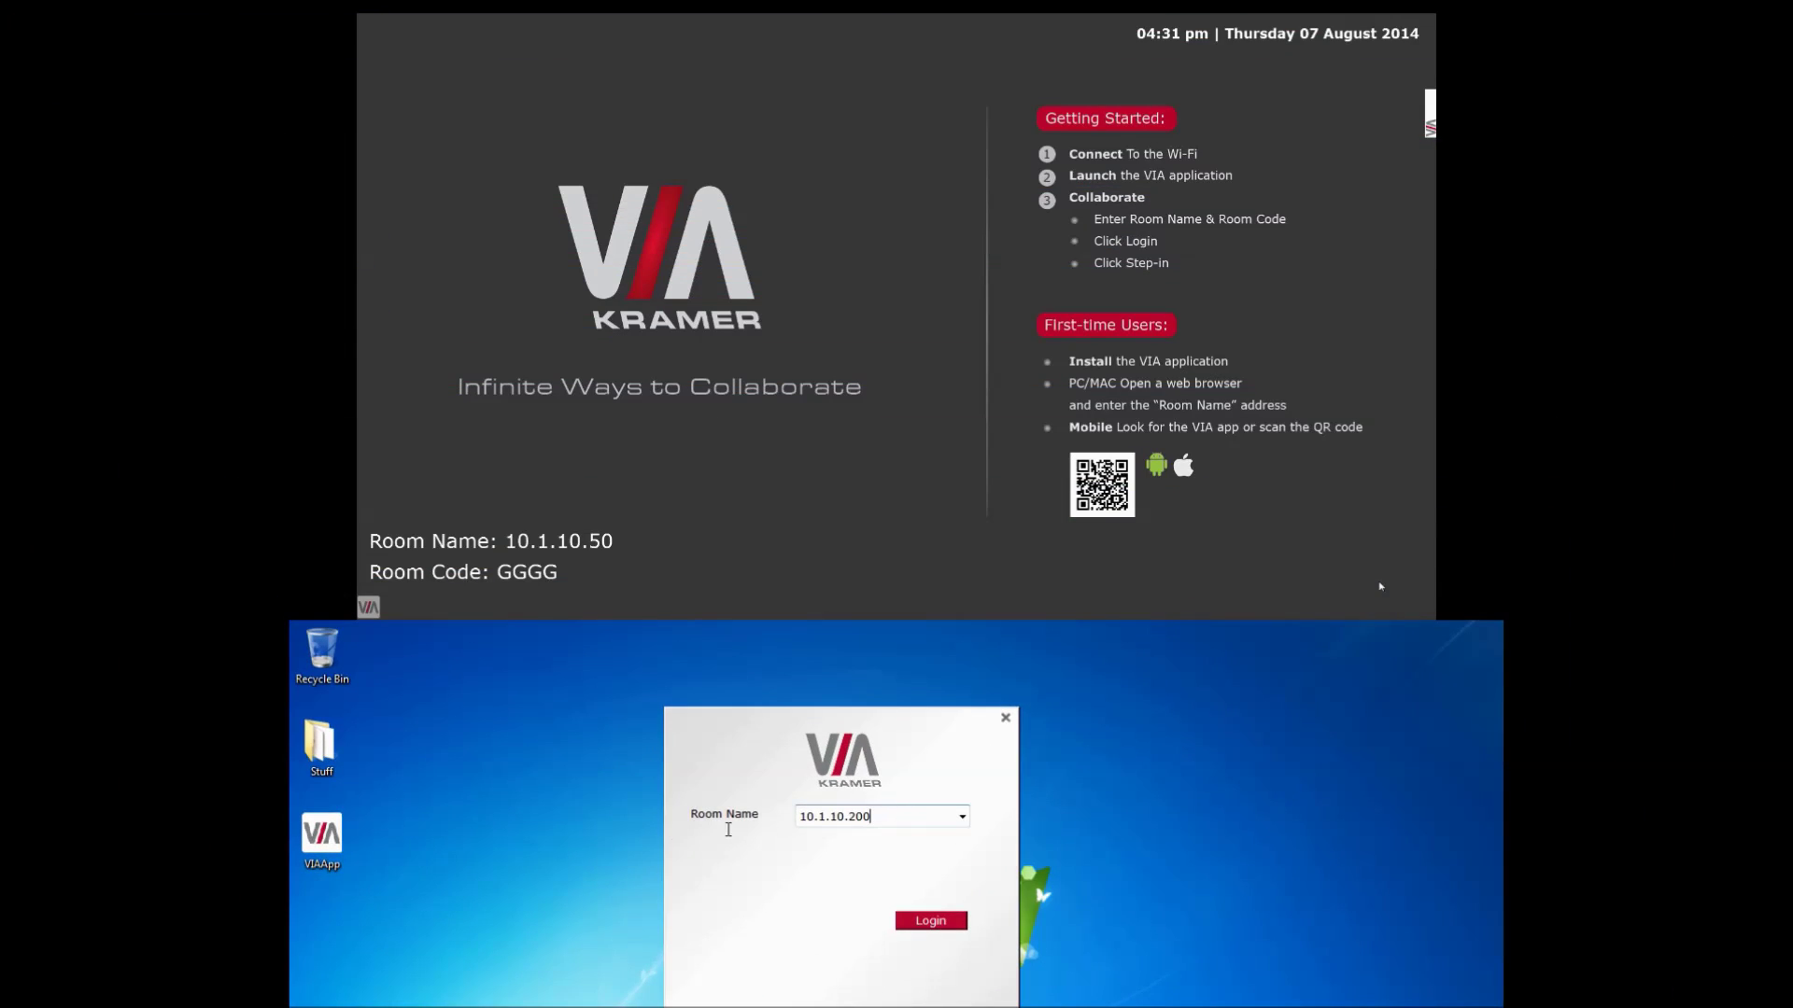
# Replace the old room name with 10.1.10.50 and log in with room code GGGG
pyautogui.hotkey('ctrl', 'a')
pyautogui.press('BackSpace')
pyautogui.write('10.1.')
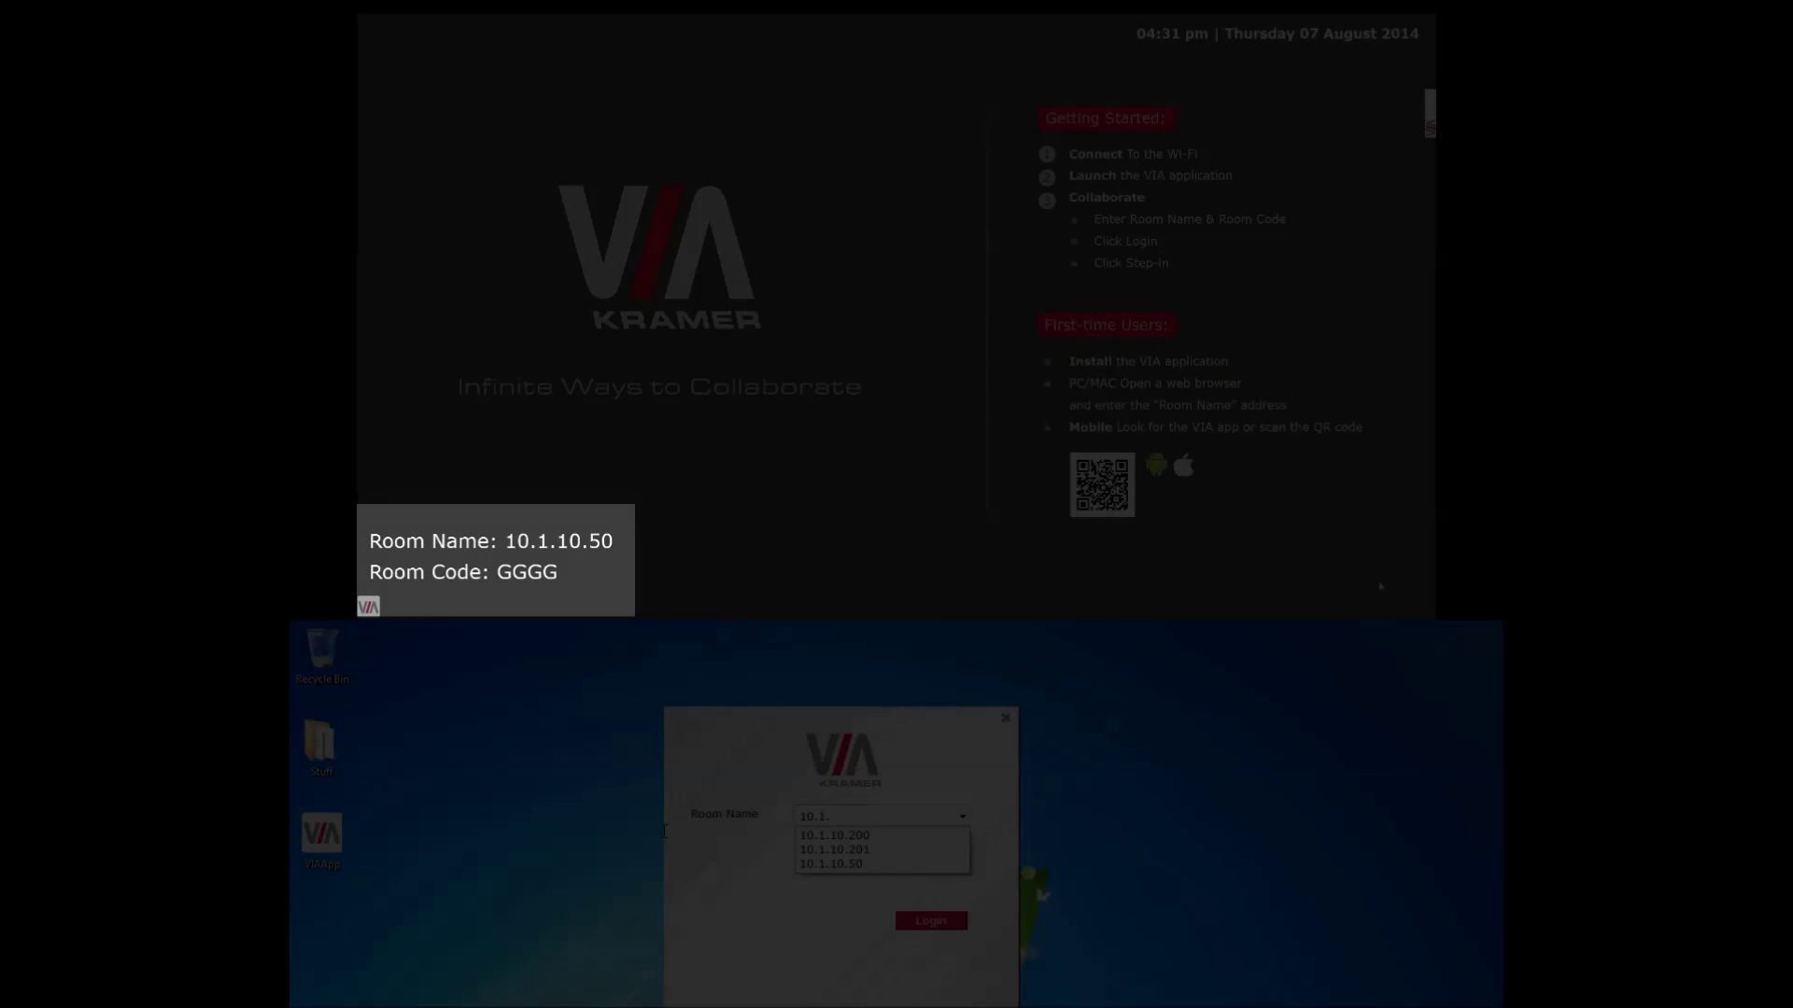
pyautogui.write('10.')
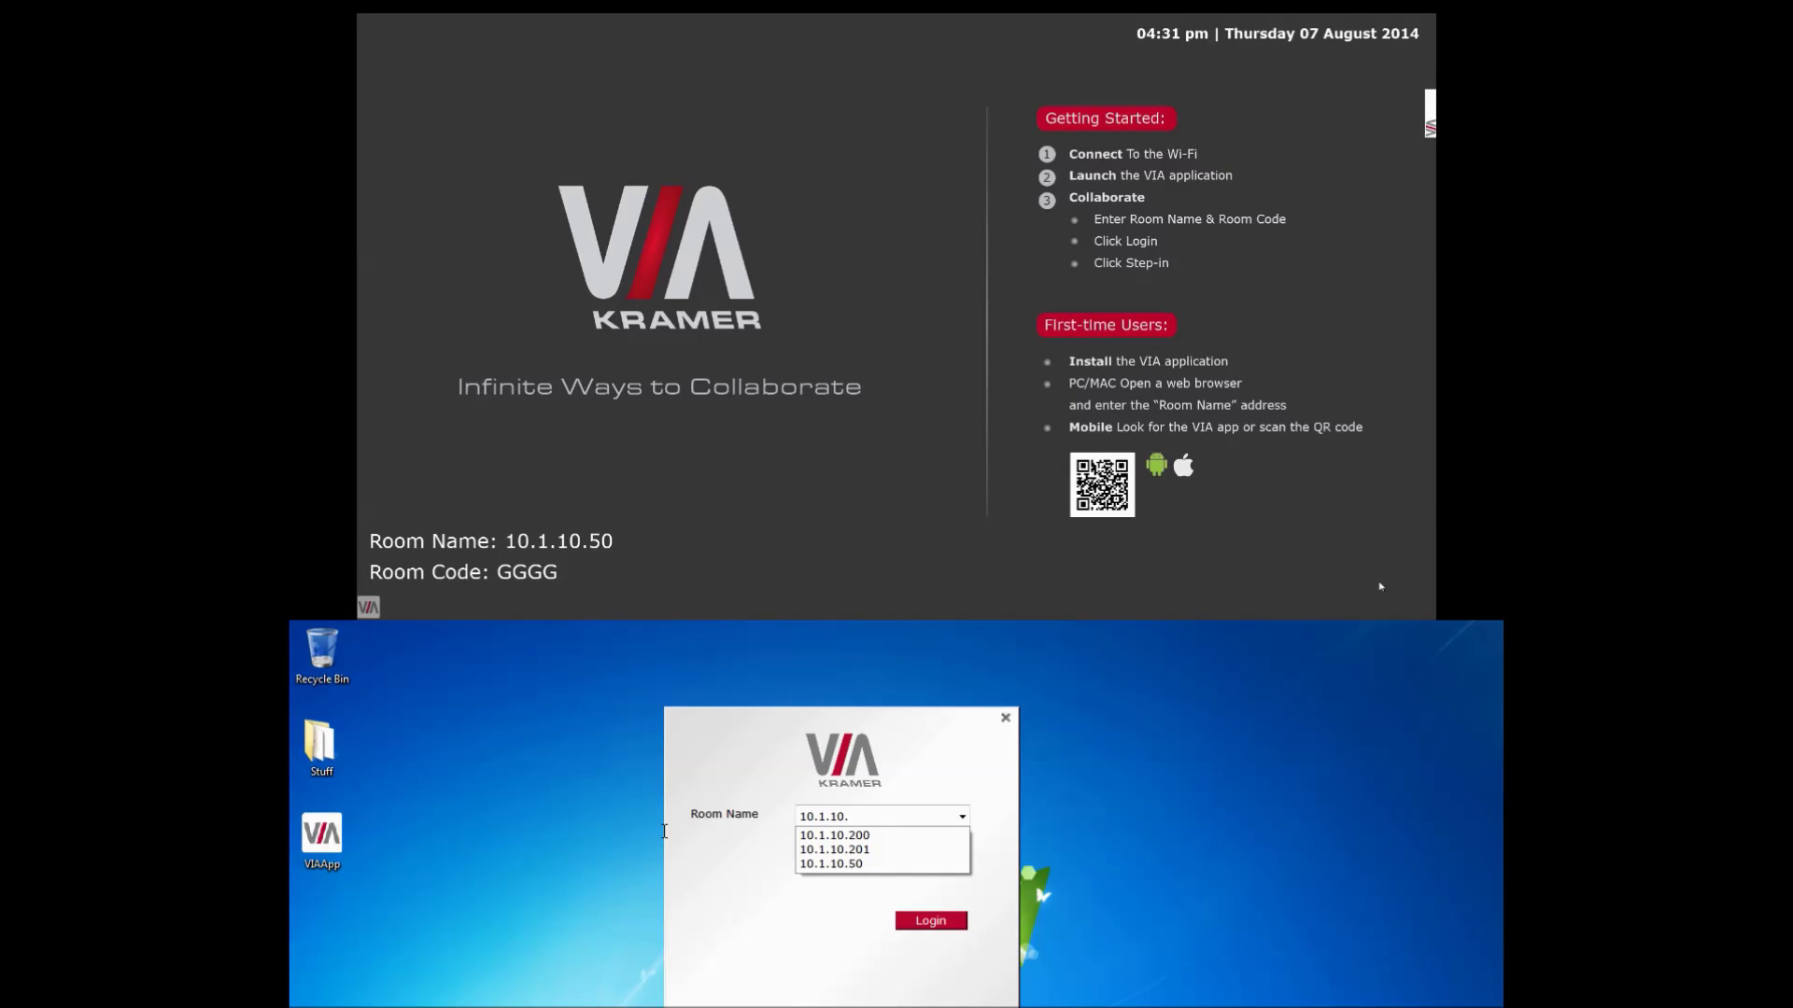
pyautogui.write('50')
pyautogui.press('Return')
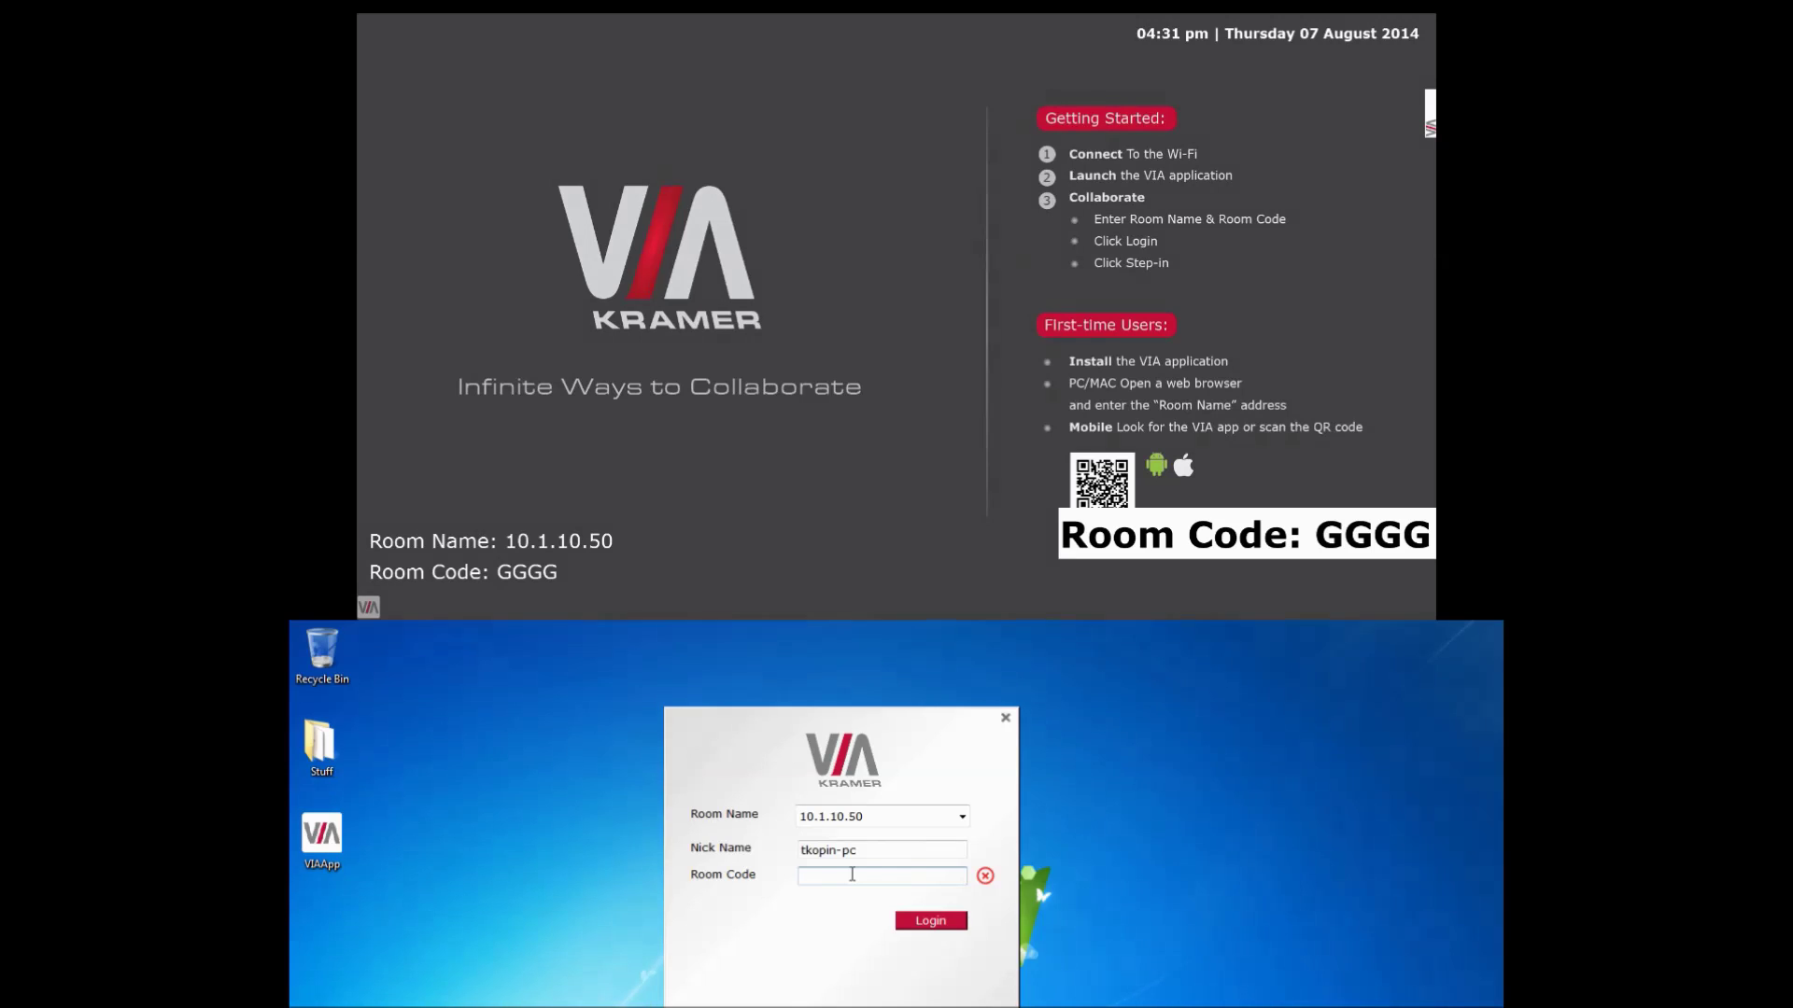
pyautogui.write('GGGG')
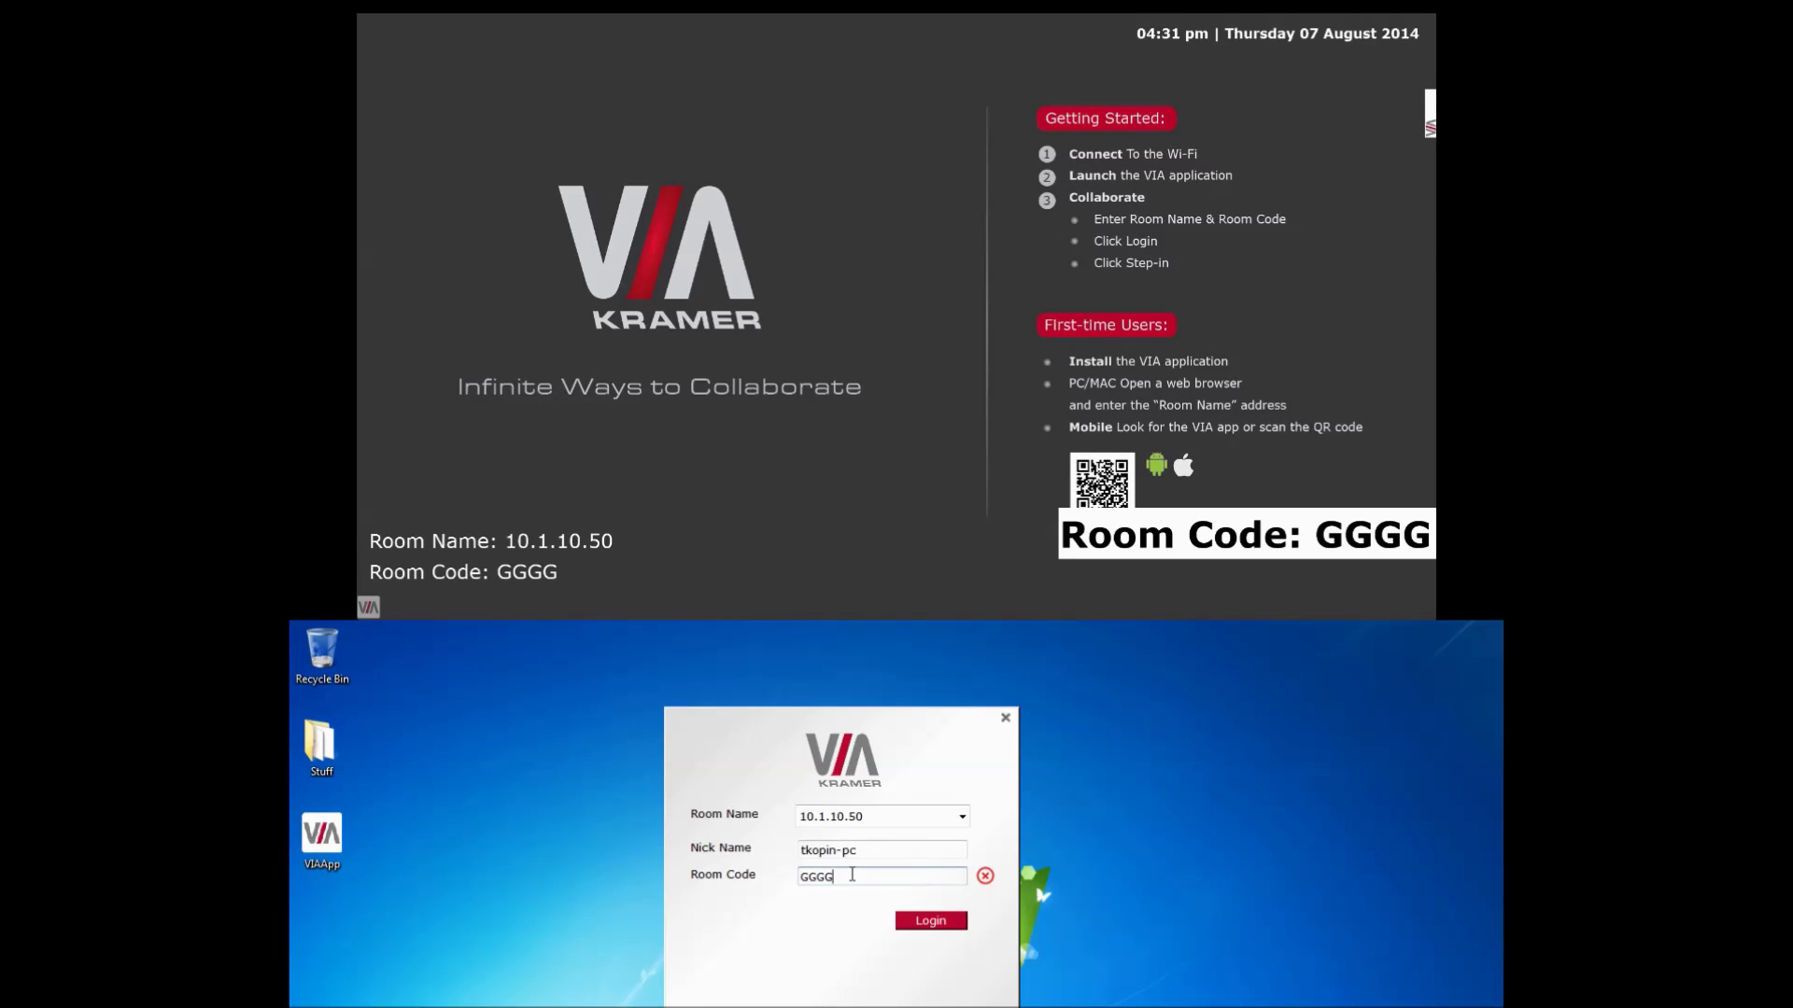
pyautogui.press('Return')
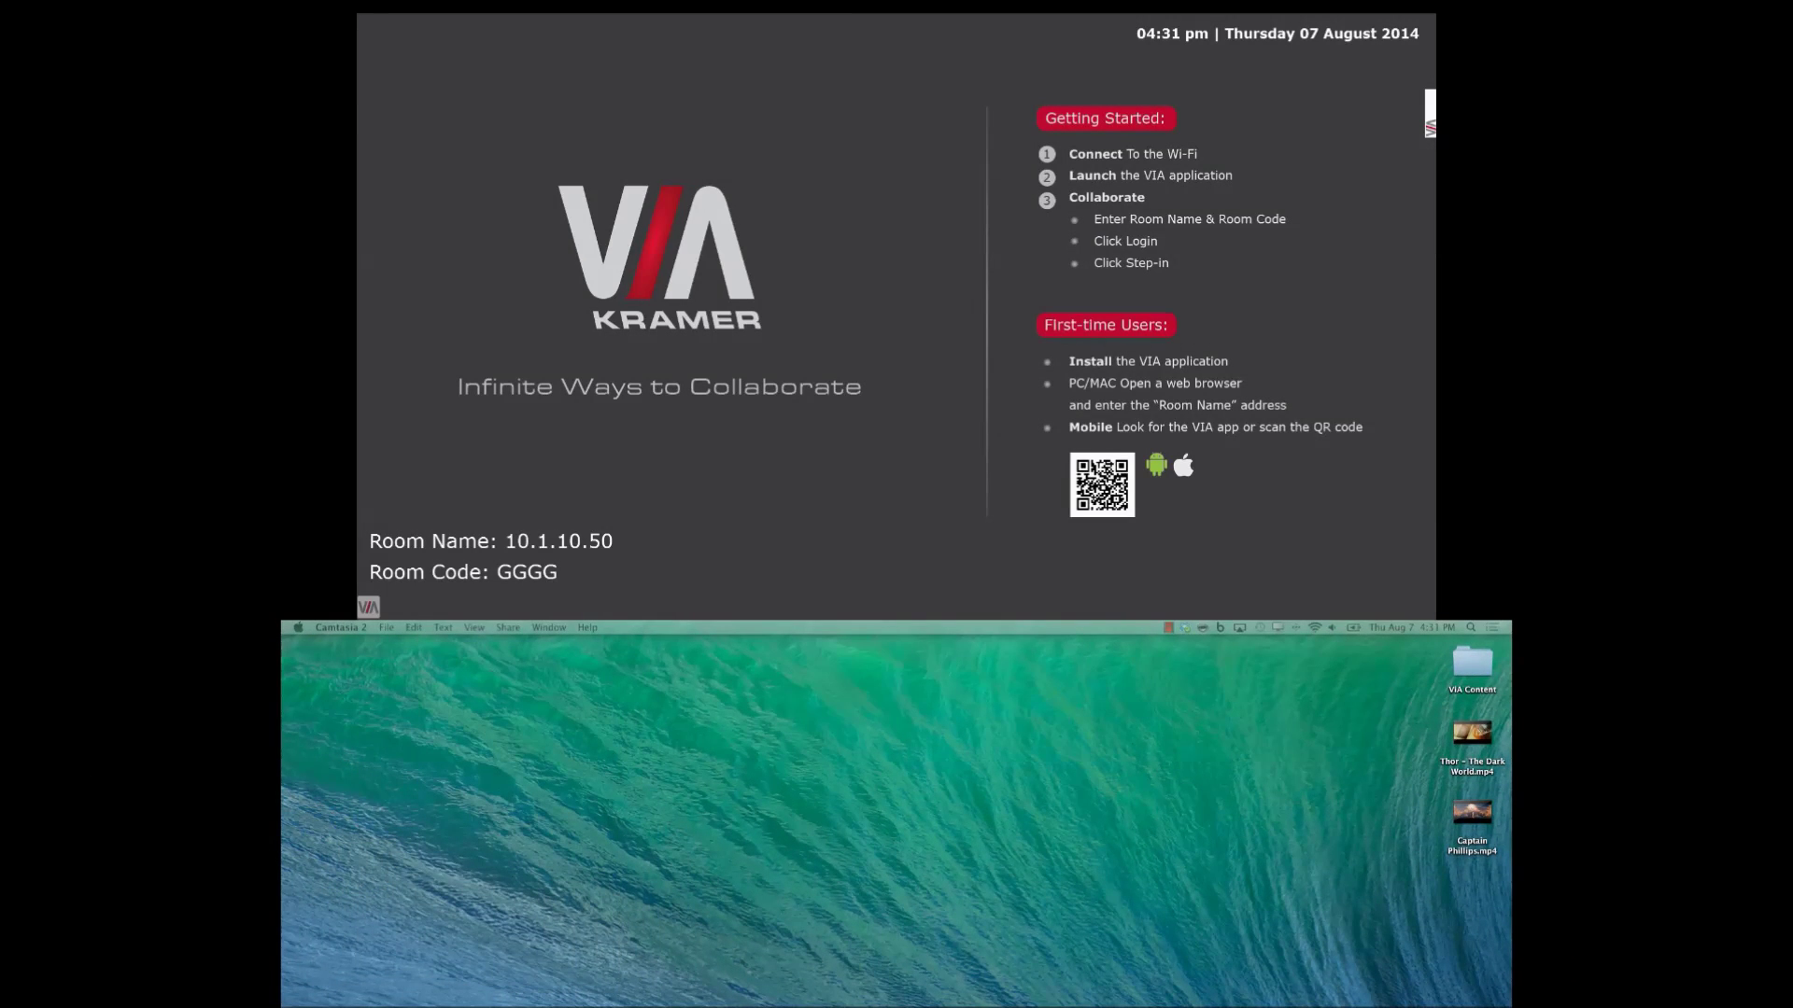
# Launch VIA on the Mac from Spotlight and log in with room code GGGG
pyautogui.press('super+space')
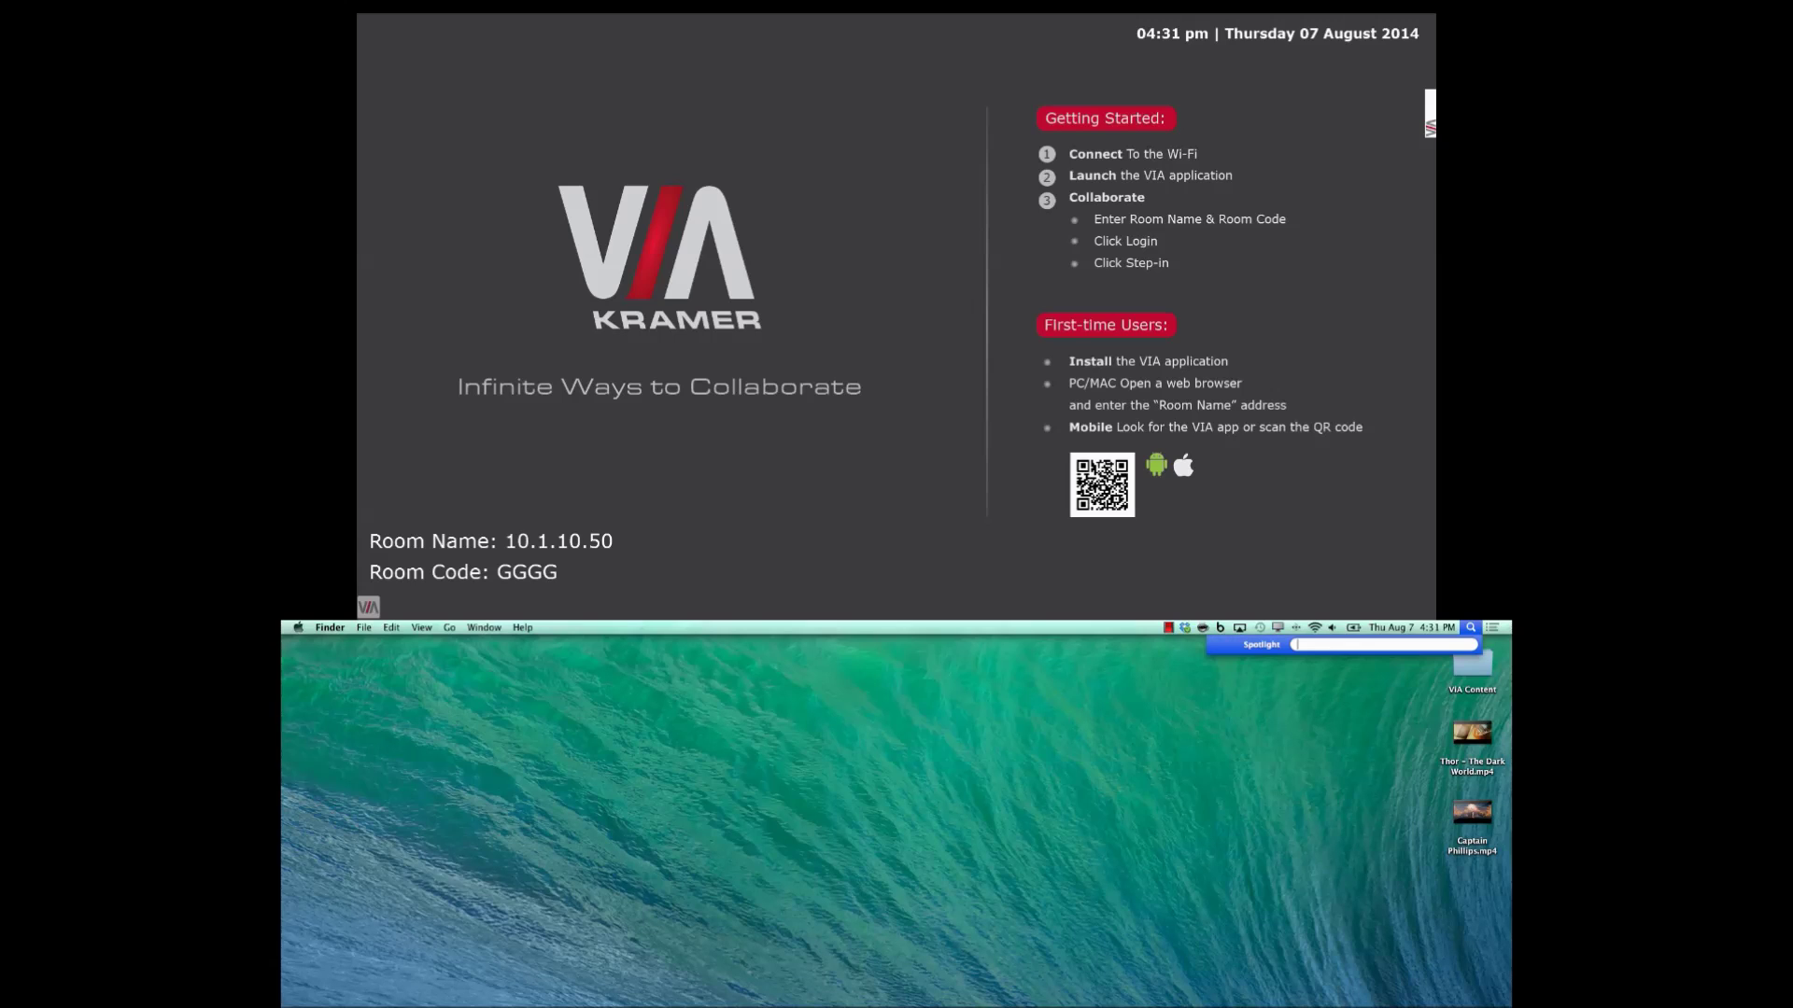
pyautogui.write('via')
pyautogui.press('Return')
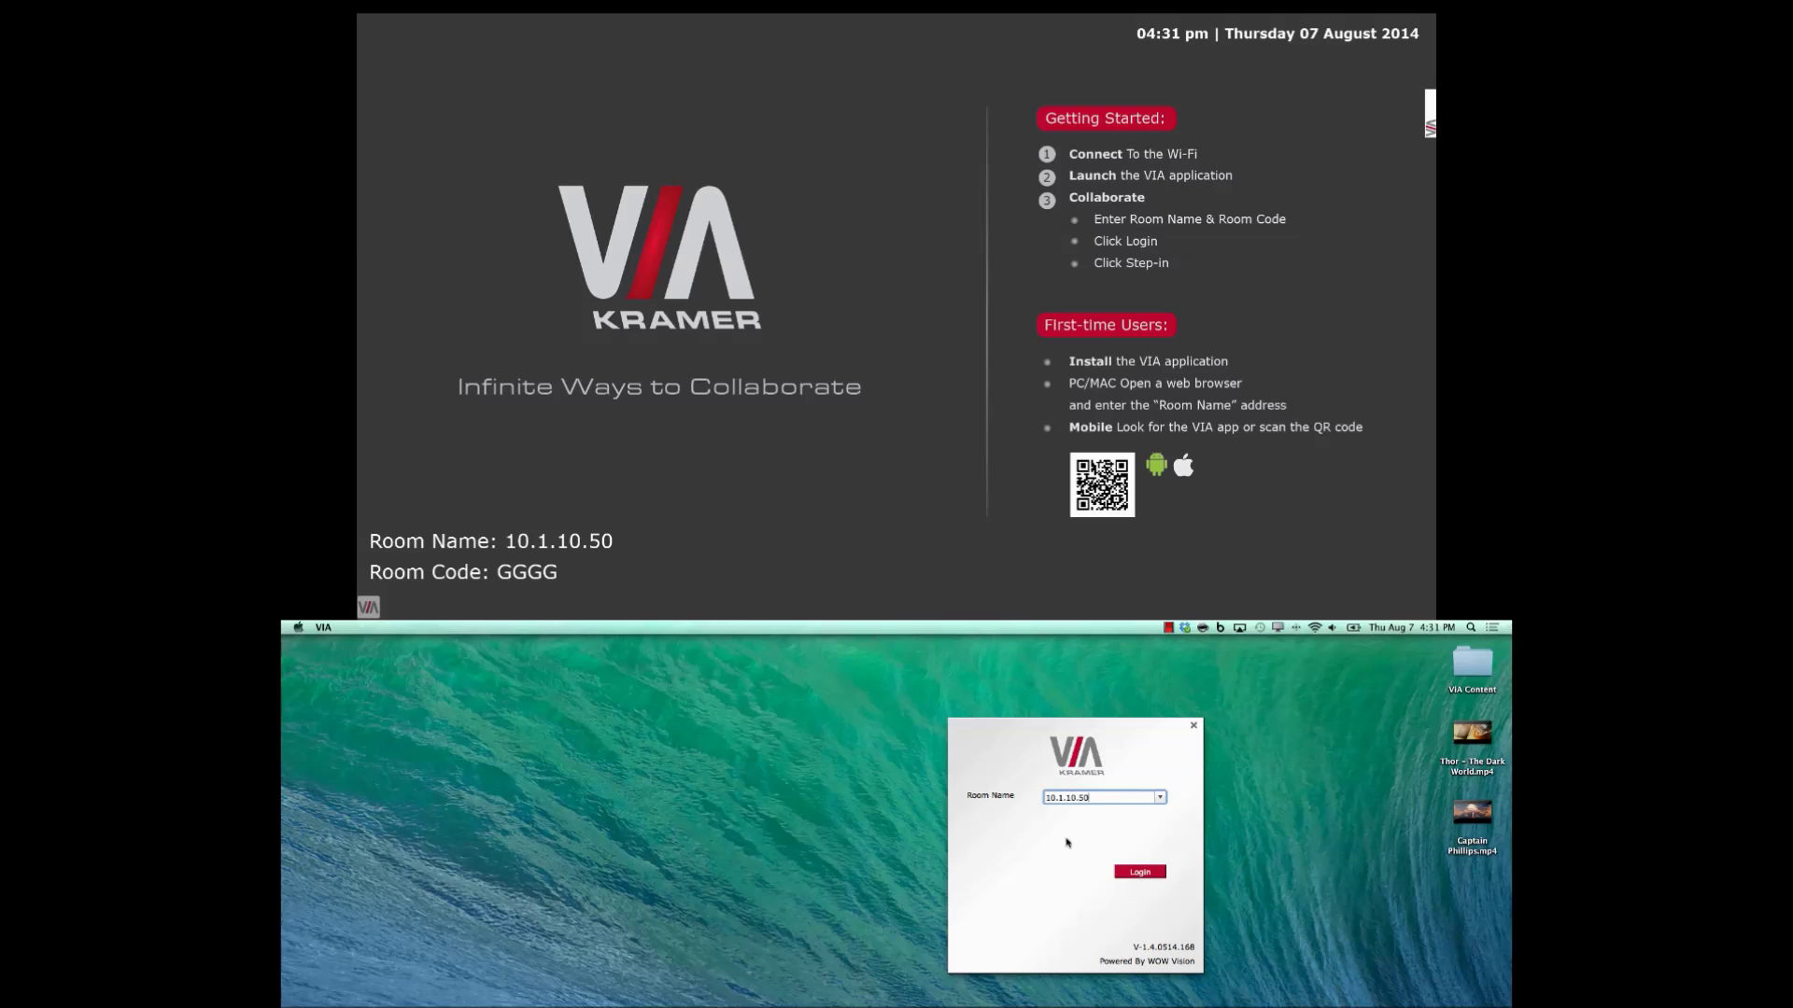
pyautogui.click(1137, 873)
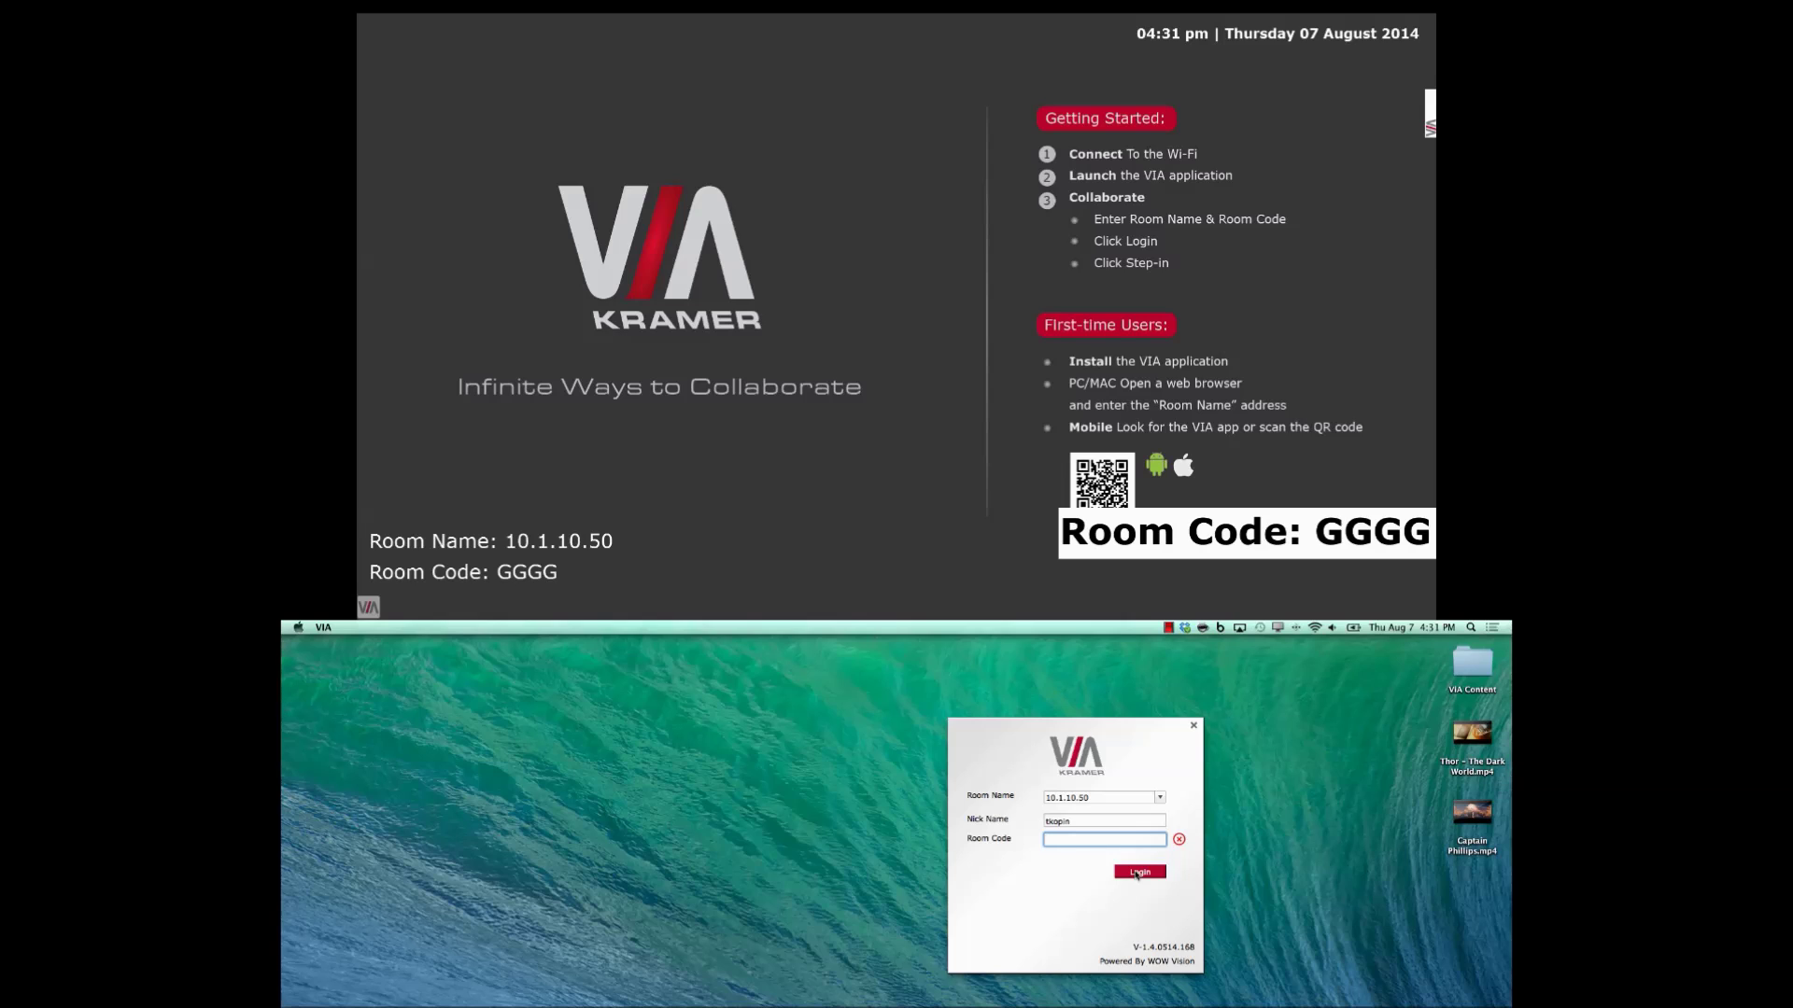
pyautogui.write('GGGG')
pyautogui.click(1138, 873)
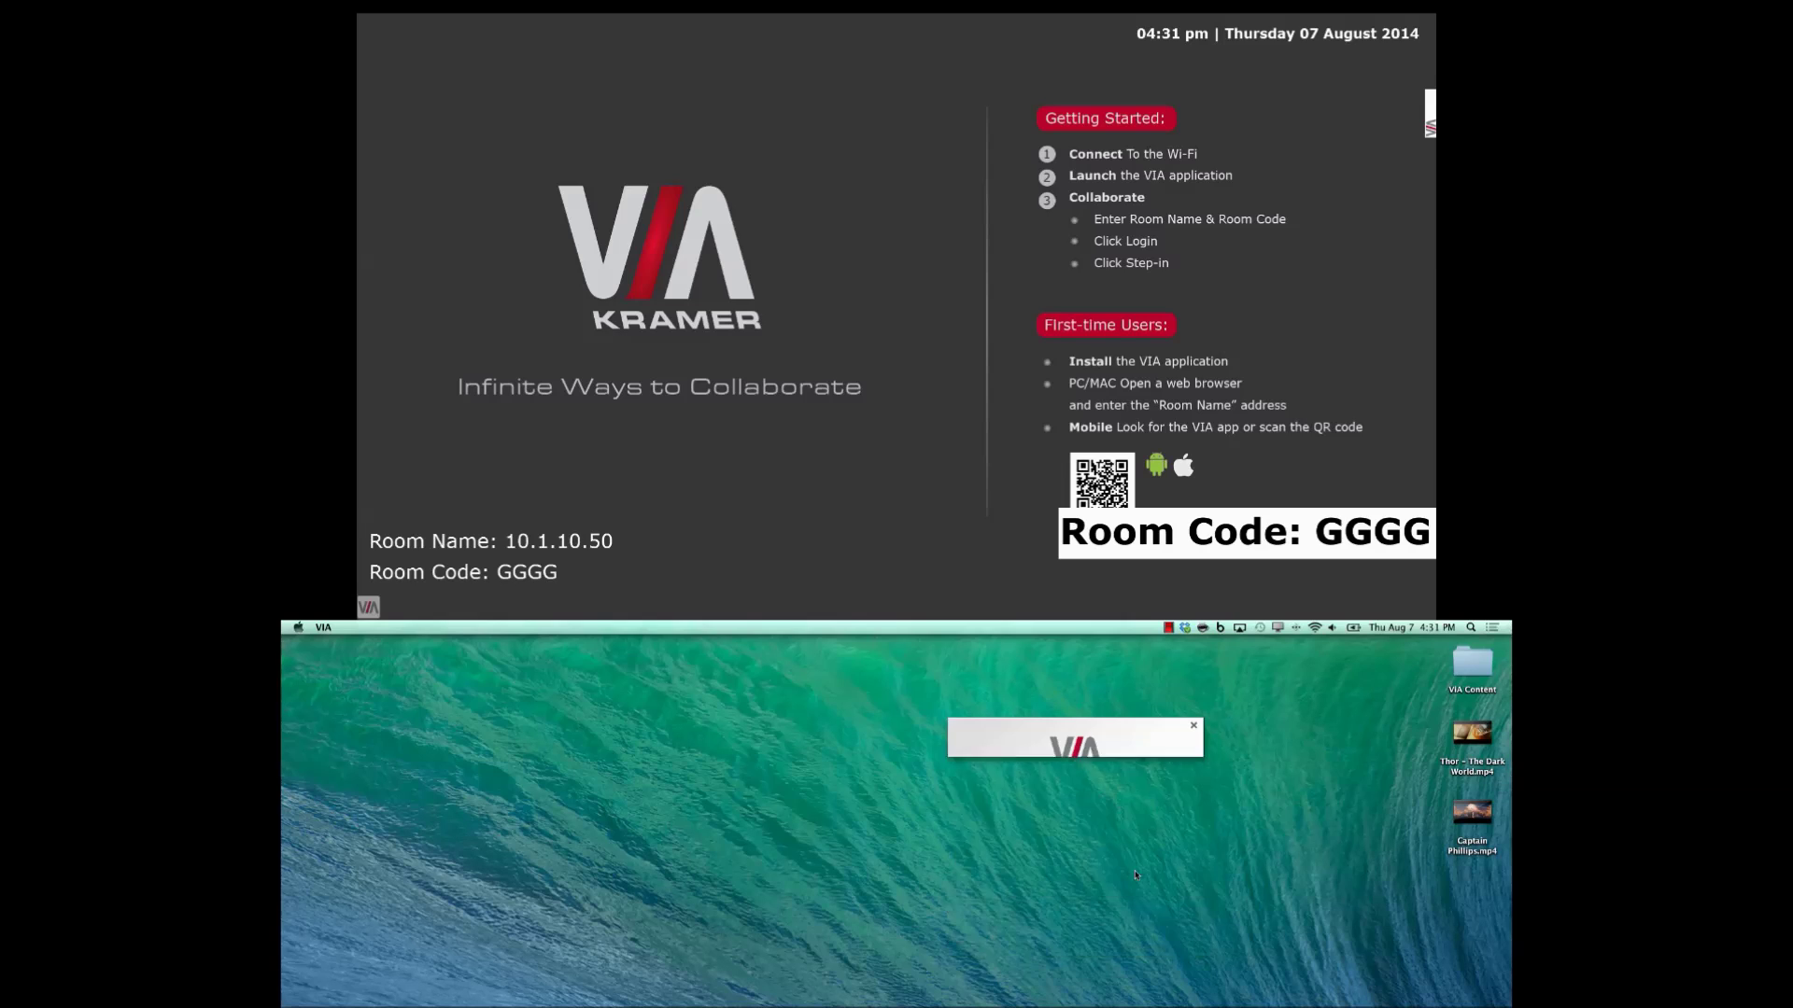